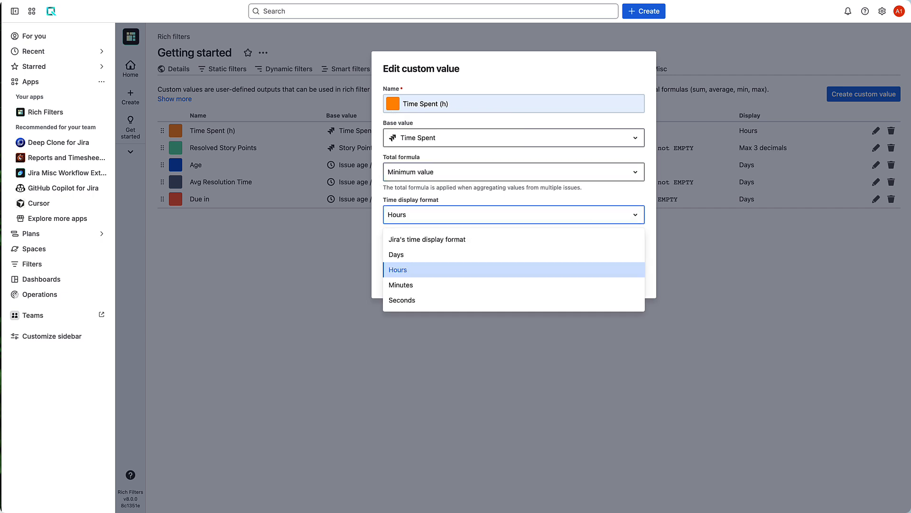
Step: Create a new dashboard named Get started
{"action": "left_click", "coordinate": [397, 254]}
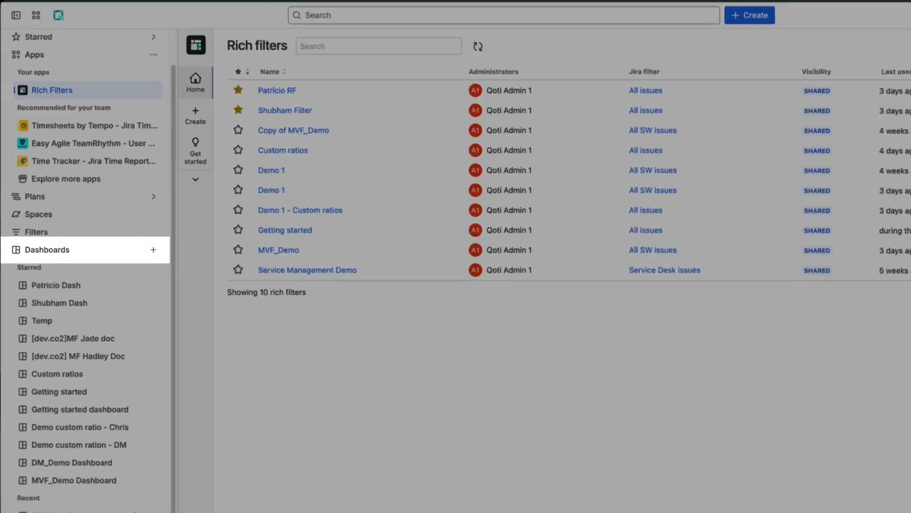
{"action": "left_click", "coordinate": [132, 214]}
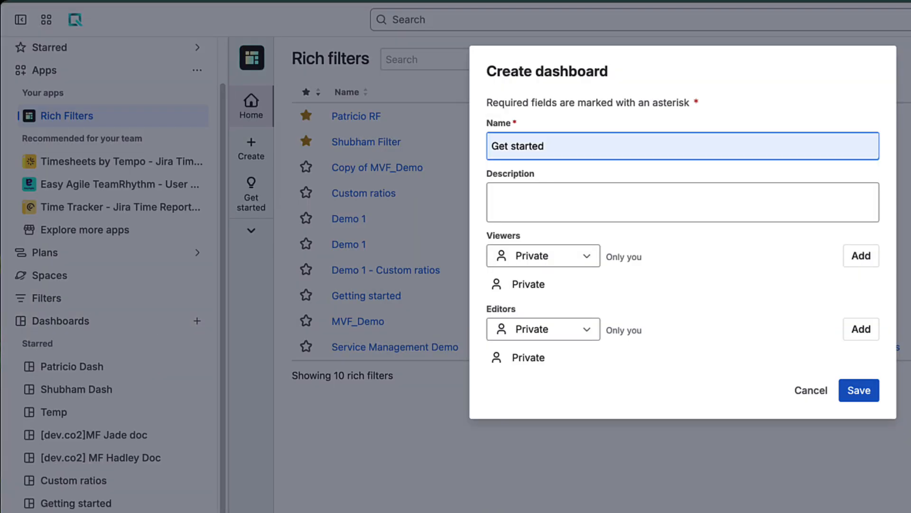
{"action": "key", "text": "Return"}
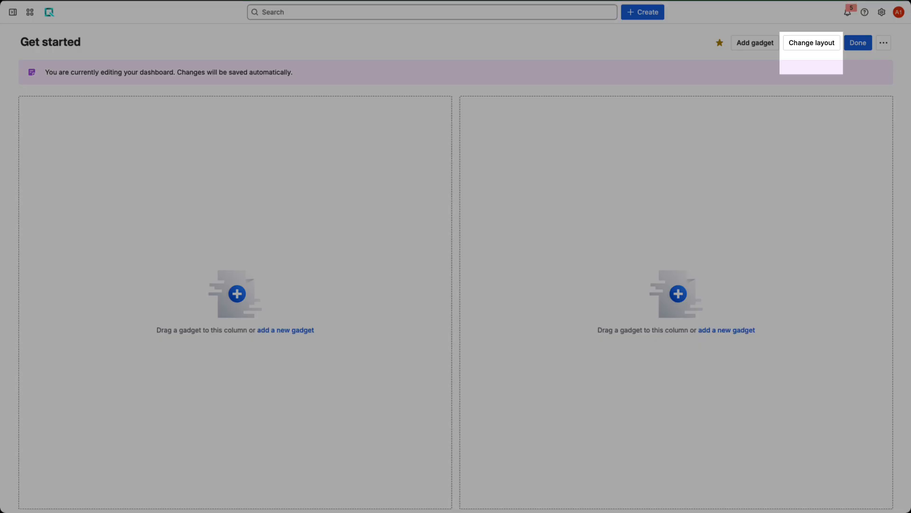
{"action": "left_click", "coordinate": [812, 43]}
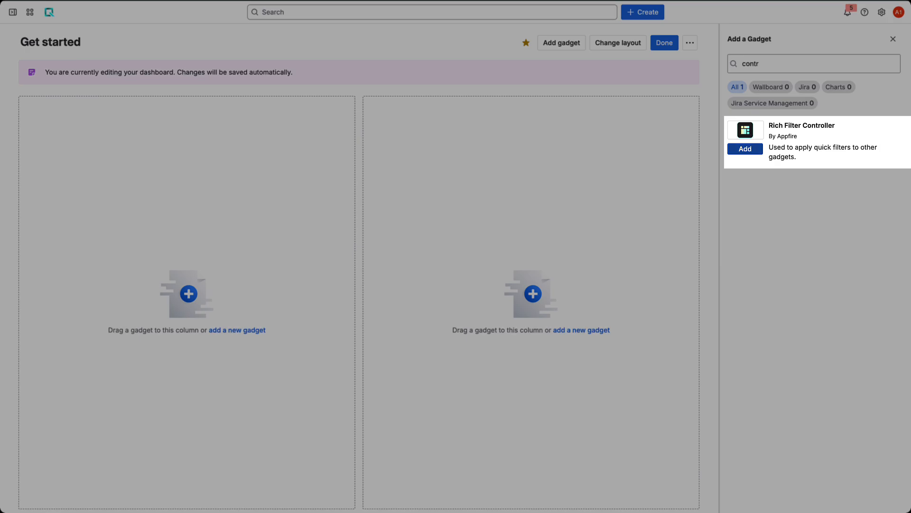
Step: Add the Rich Filter Controller gadget, based on the Getting started rich filter, showing all quick filters
{"action": "left_click", "coordinate": [745, 149]}
{"action": "left_click", "coordinate": [194, 152]}
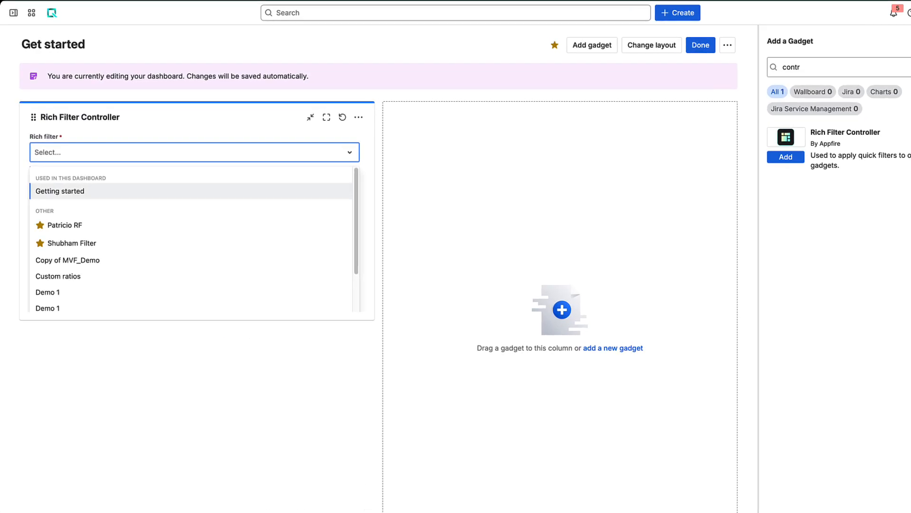
{"action": "left_click", "coordinate": [60, 191]}
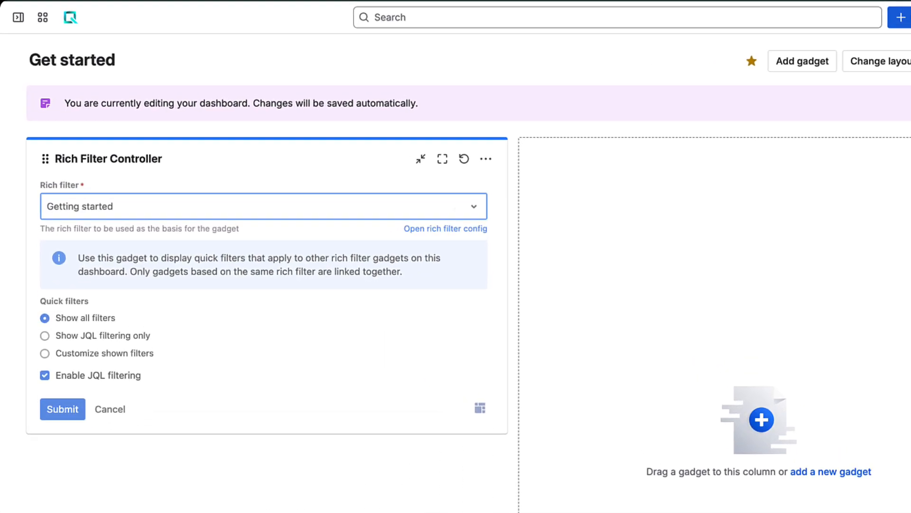
{"action": "left_click", "coordinate": [45, 301]}
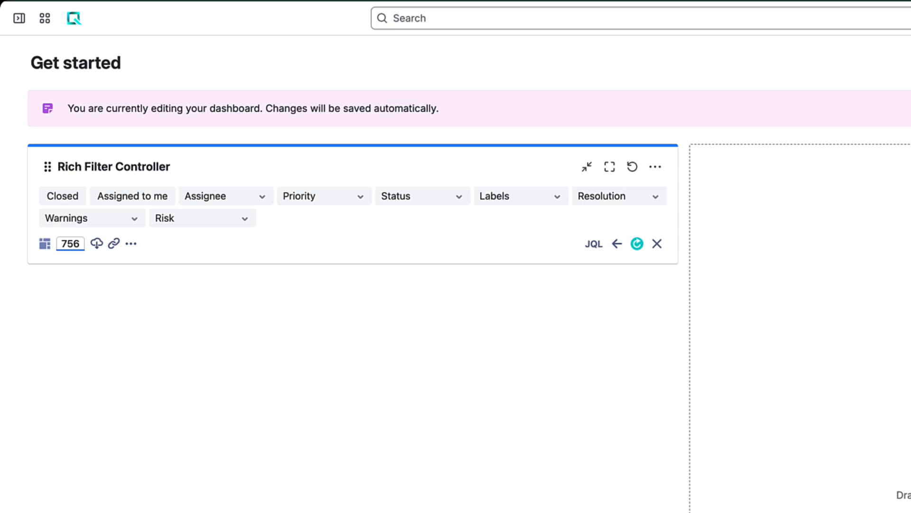
Step: Open the controller's rich filter configuration at its Custom values section
{"action": "left_click", "coordinate": [131, 243]}
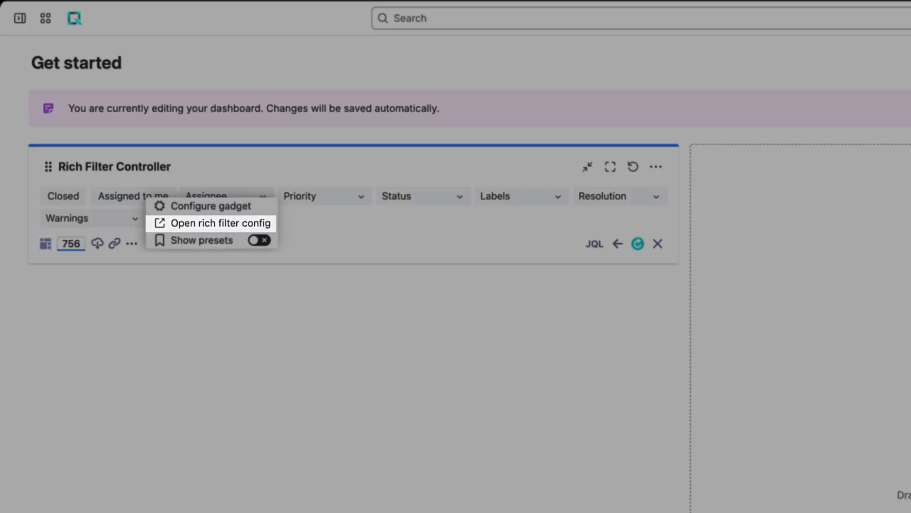
{"action": "left_click", "coordinate": [221, 223]}
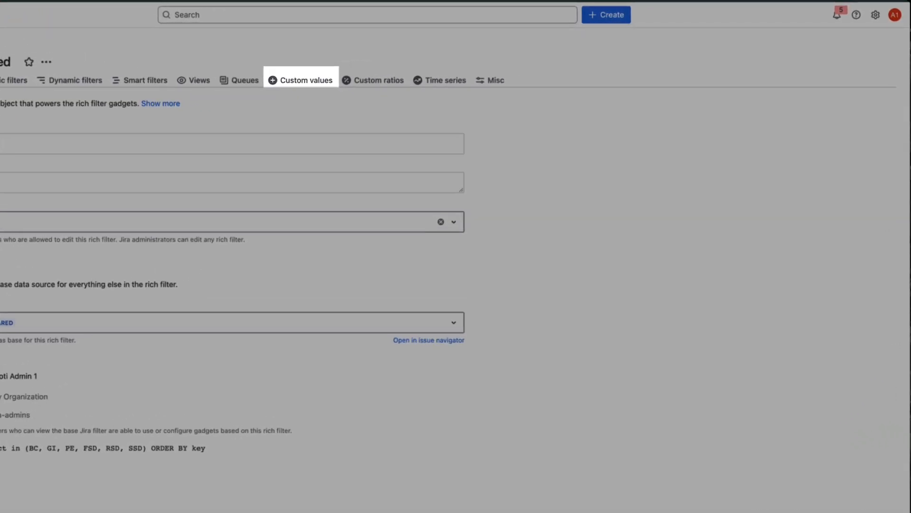
{"action": "left_click", "coordinate": [257, 87]}
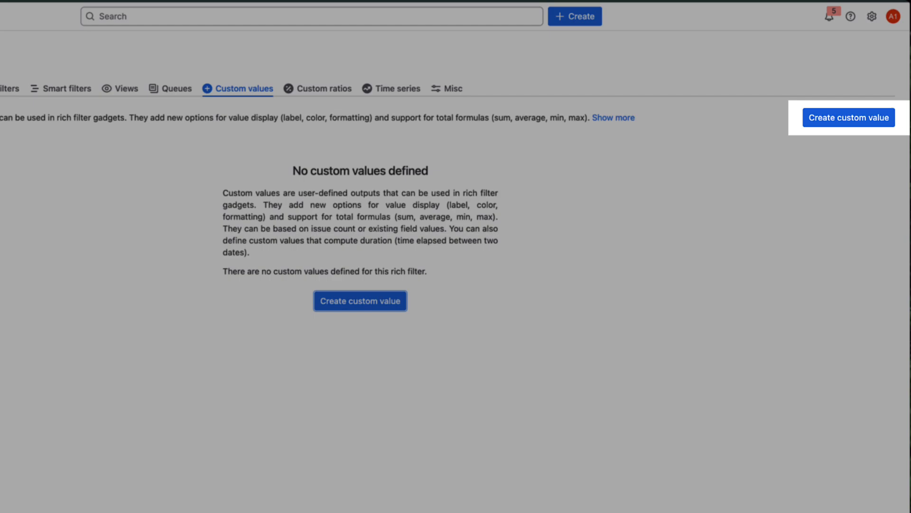
Step: Create an orange custom value Time Spent (h) based on Time Spent, displayed in Hours
{"action": "left_click", "coordinate": [849, 117]}
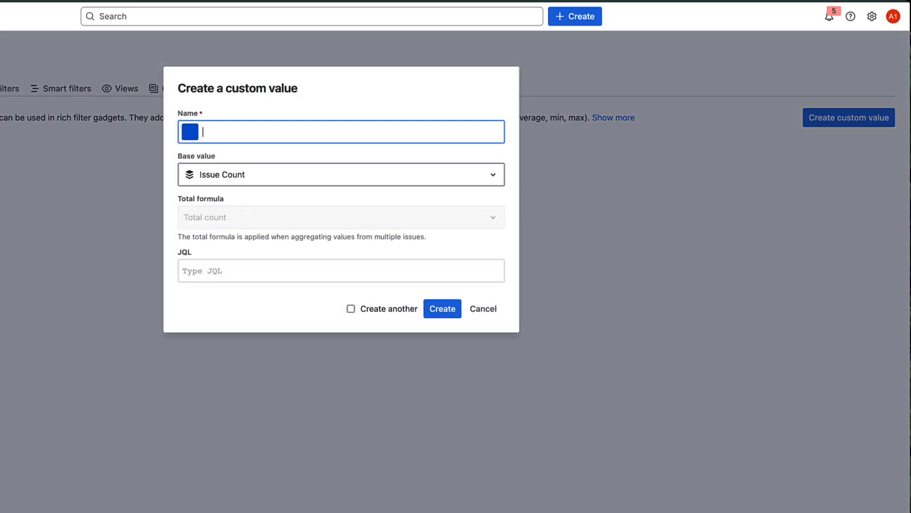
{"action": "type", "text": "Time Spent (h)"}
{"action": "left_click", "coordinate": [190, 132]}
{"action": "left_click", "coordinate": [213, 161]}
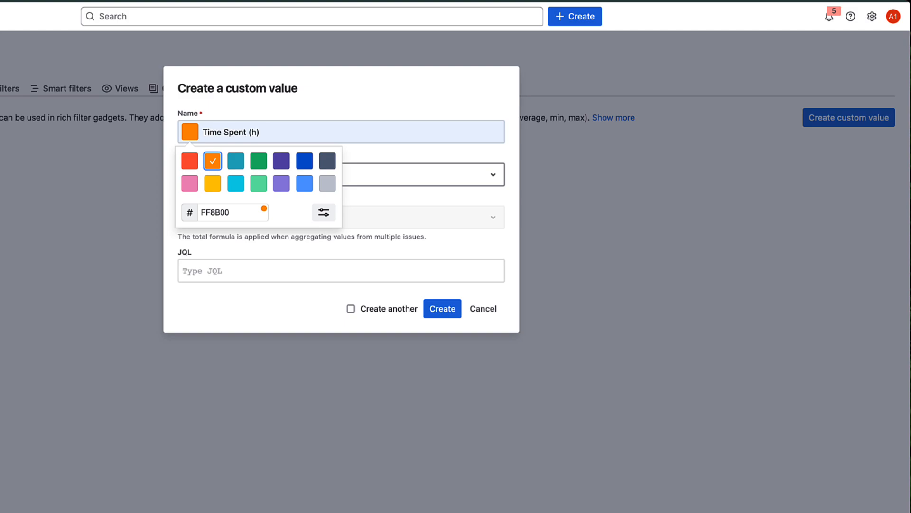
{"action": "left_click", "coordinate": [341, 175]}
{"action": "type", "text": "ti"}
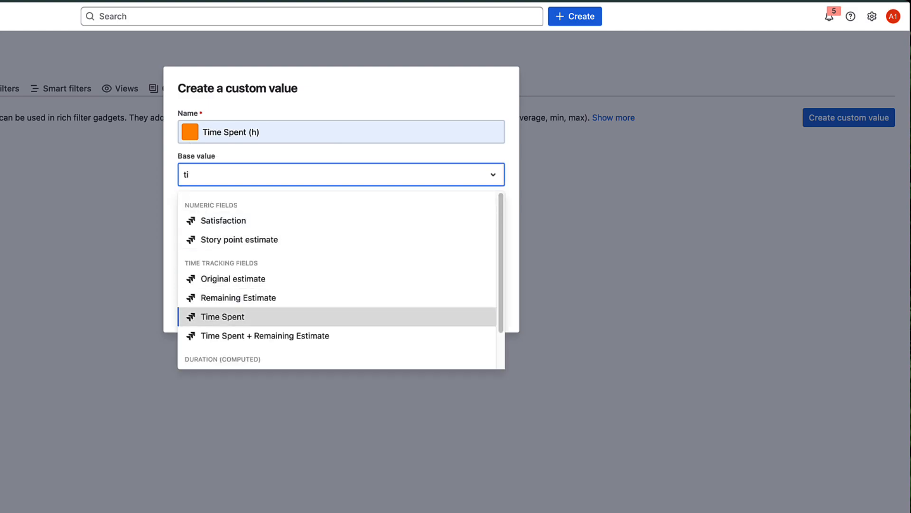
{"action": "left_click", "coordinate": [223, 316]}
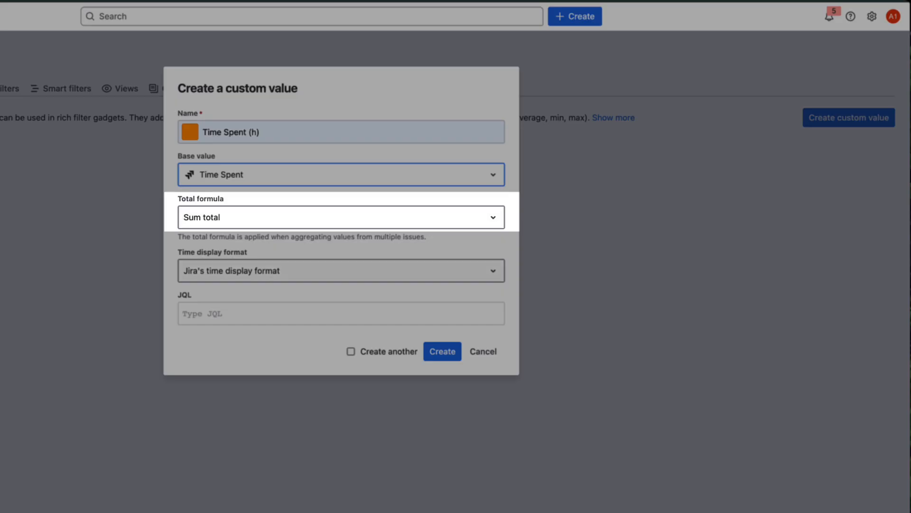
{"action": "left_click", "coordinate": [439, 271]}
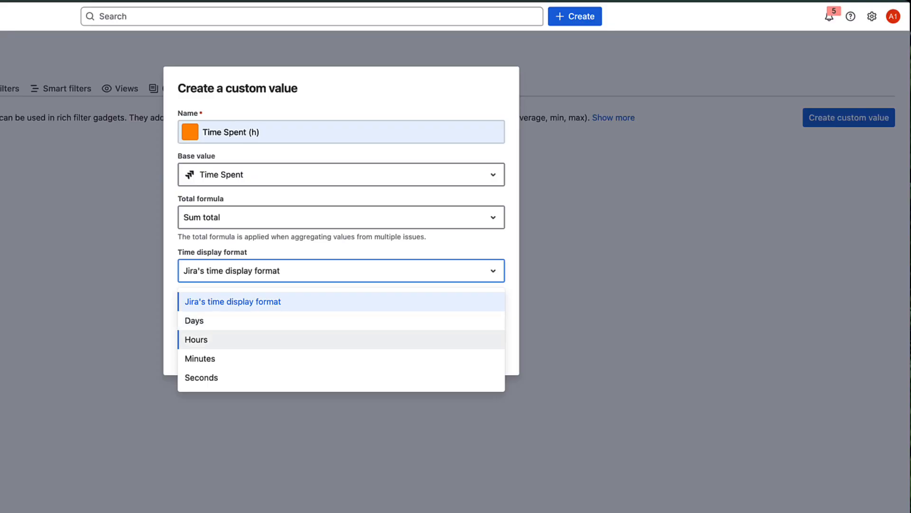
{"action": "left_click", "coordinate": [439, 340]}
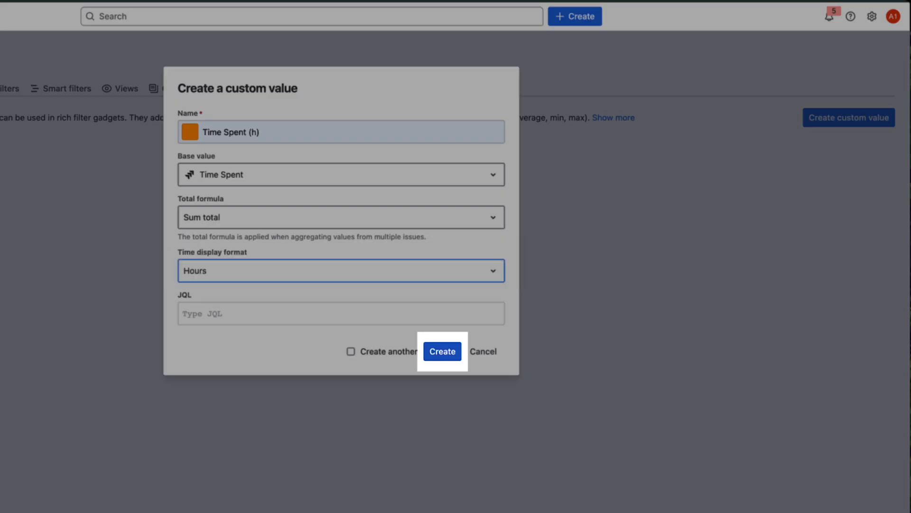
{"action": "left_click", "coordinate": [442, 352]}
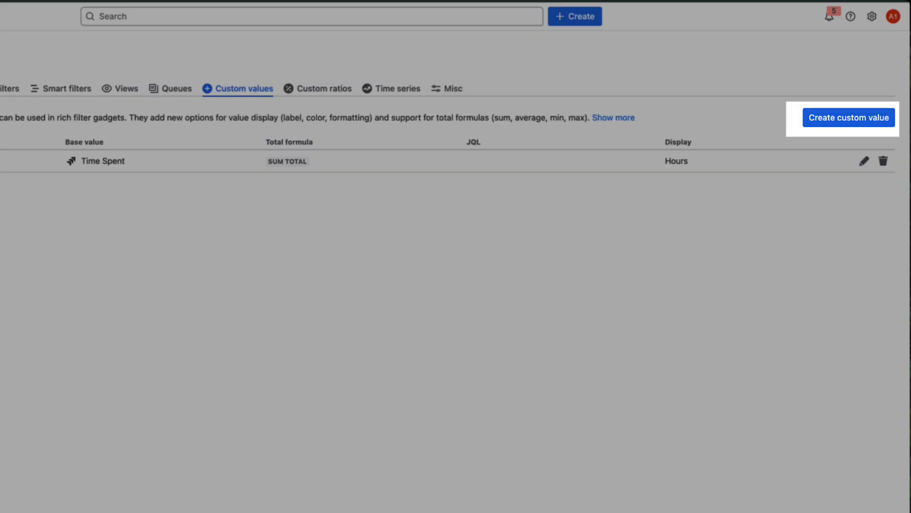
Step: Create a green custom value Resolved Story Points based on Story Points with JQL resolution IS NOT EMPTY
{"action": "left_click", "coordinate": [849, 117]}
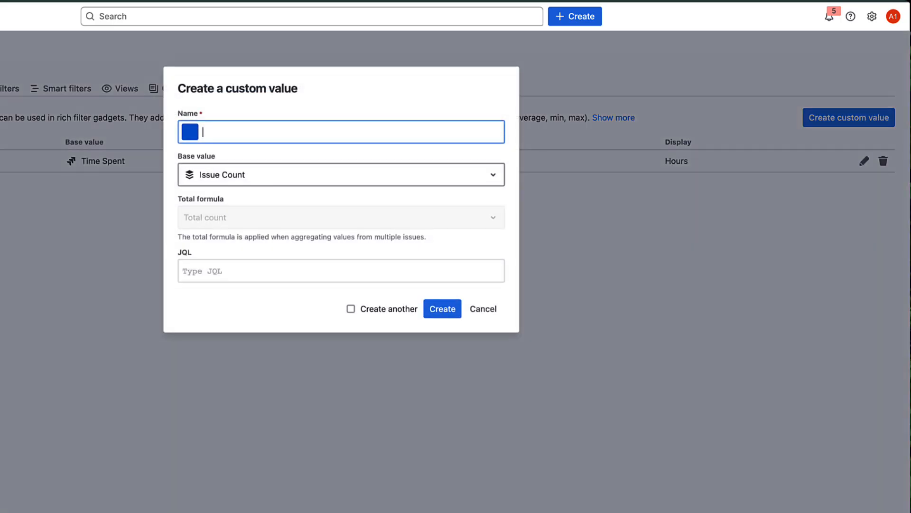
{"action": "type", "text": "Resolved Story Points"}
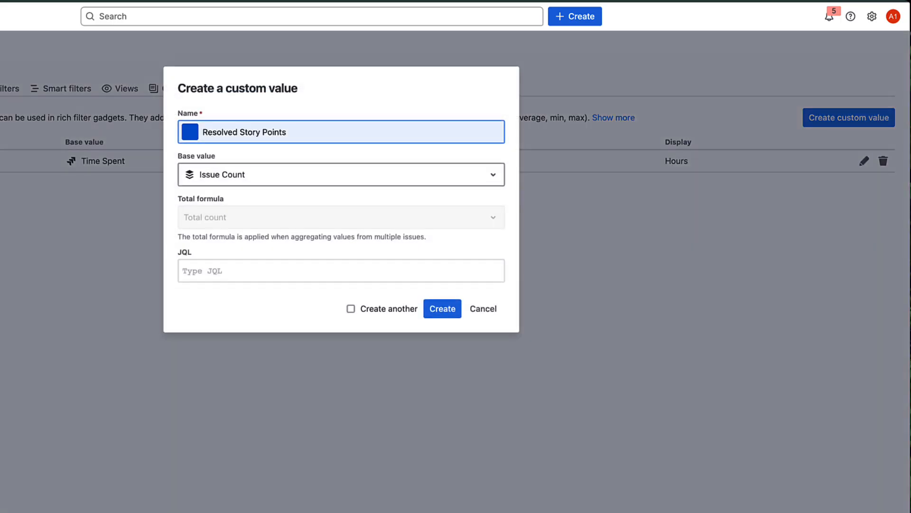
{"action": "left_click", "coordinate": [190, 131]}
{"action": "left_click", "coordinate": [258, 182]}
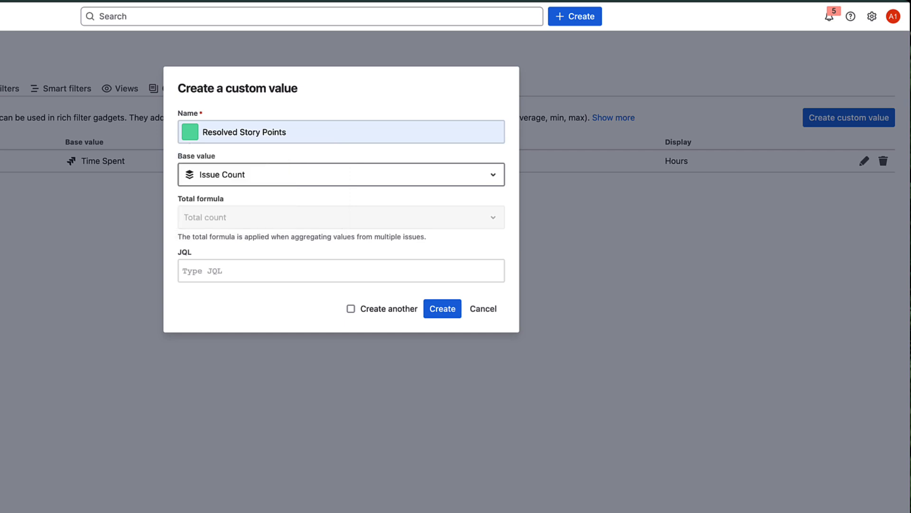
{"action": "left_click", "coordinate": [341, 175]}
{"action": "type", "text": "st"}
{"action": "key", "text": "Down"}
{"action": "key", "text": "Down"}
{"action": "key", "text": "Down"}
{"action": "key", "text": "Down"}
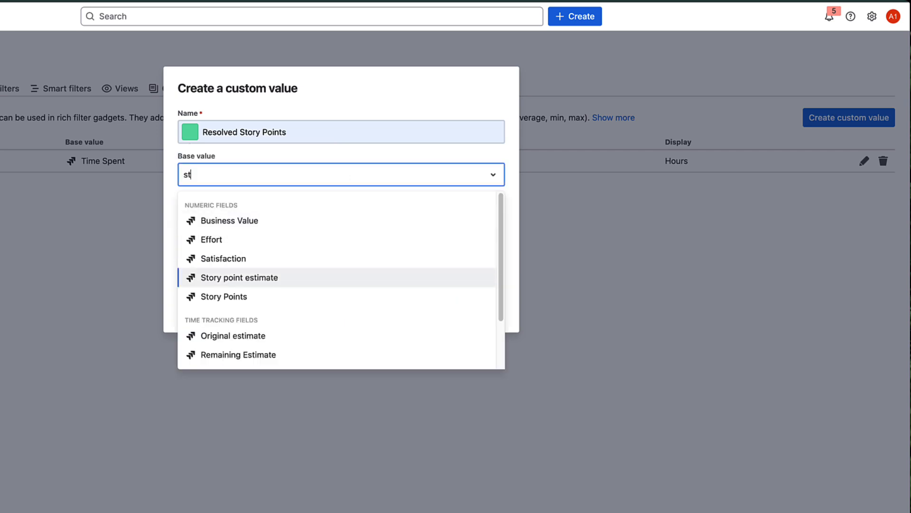
{"action": "key", "text": "Return"}
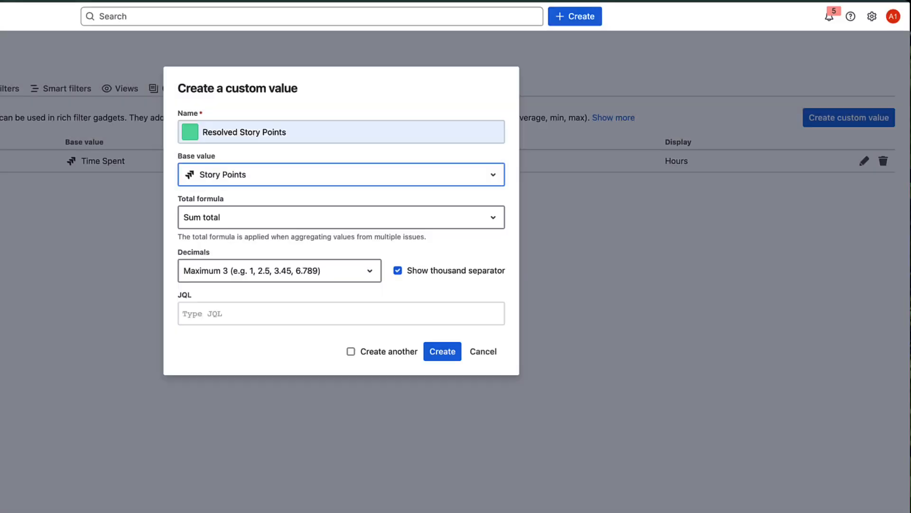
{"action": "type", "text": "resolution IS NOT EMPTY"}
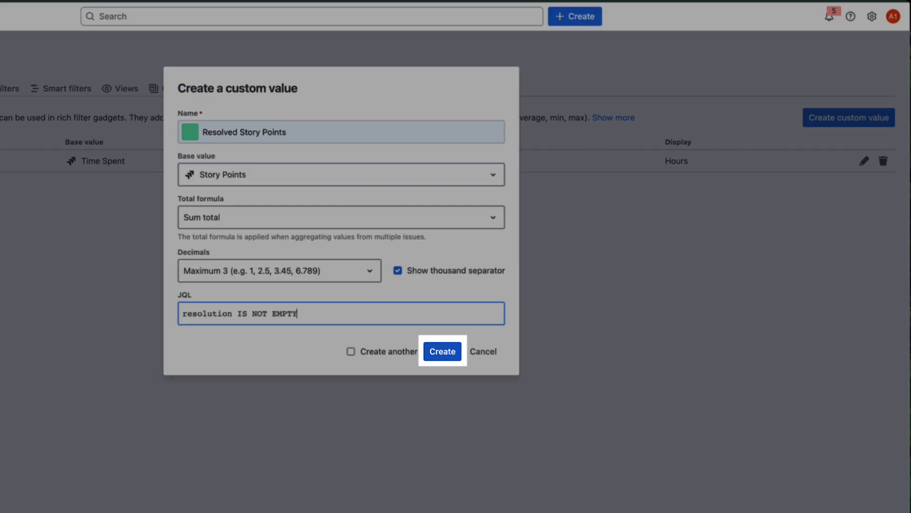
{"action": "left_click", "coordinate": [442, 352]}
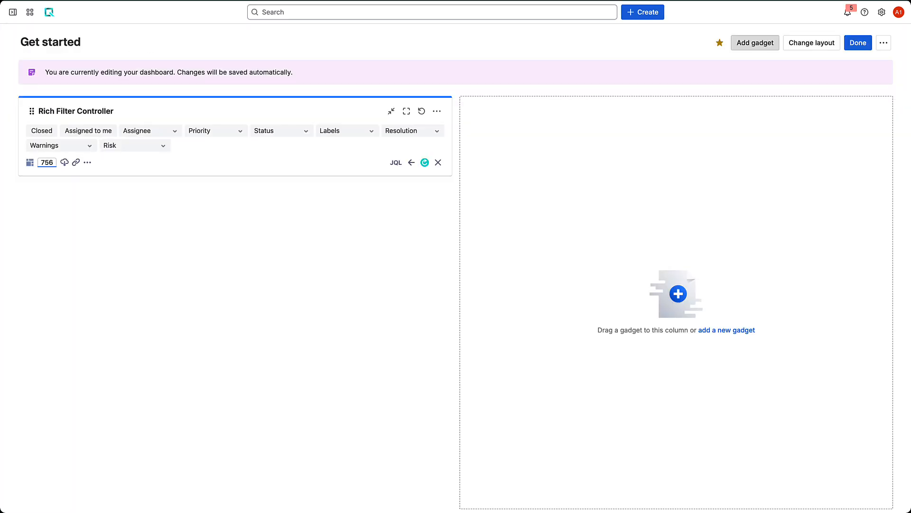
Step: Back on the dashboard, add the Rich Filter Simple Counters gadget
{"action": "left_click", "coordinate": [755, 41]}
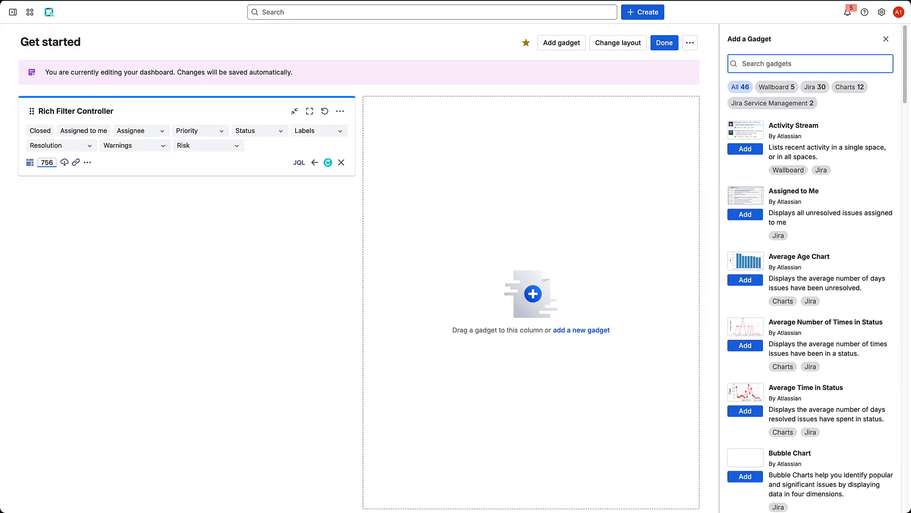
{"action": "type", "text": "count"}
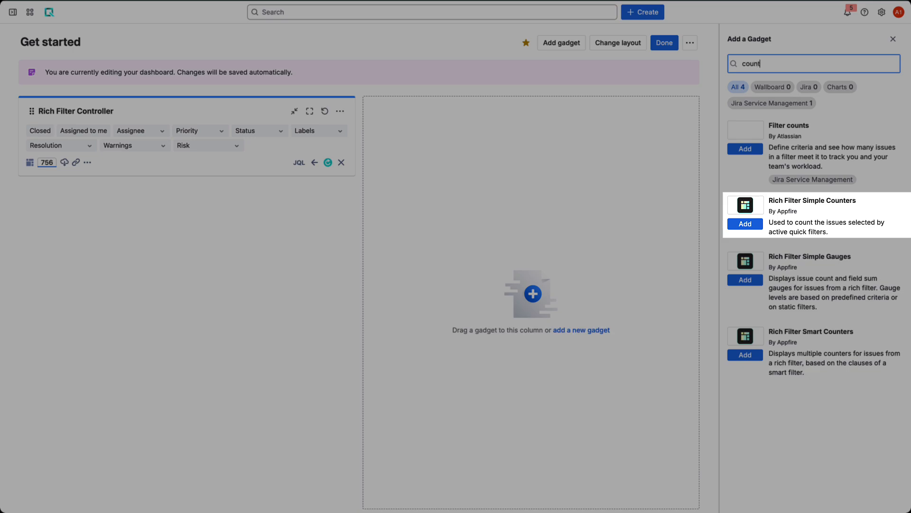
{"action": "left_click", "coordinate": [745, 223]}
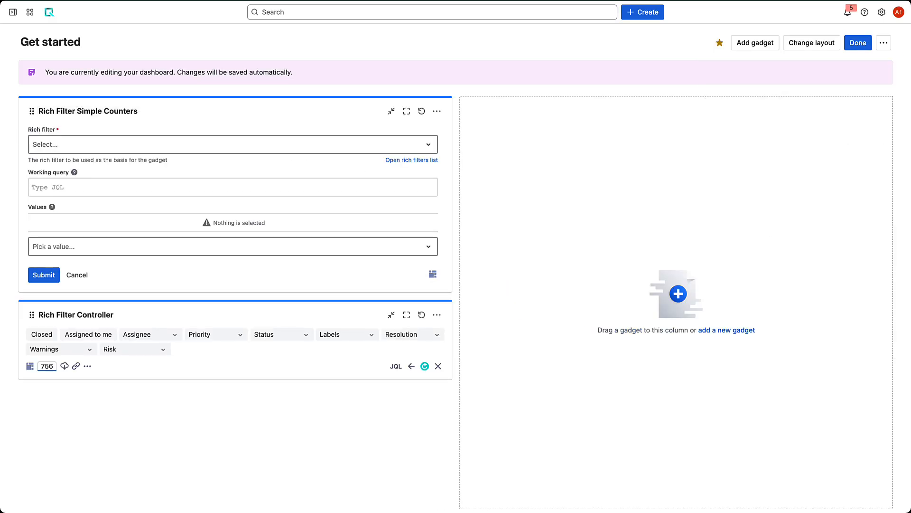
Step: Place the Simple Counters gadget below the controller and keep the Getting started rich filter
{"action": "left_click_drag", "start_coordinate": [88, 111], "coordinate": [102, 308]}
{"action": "left_click", "coordinate": [233, 232]}
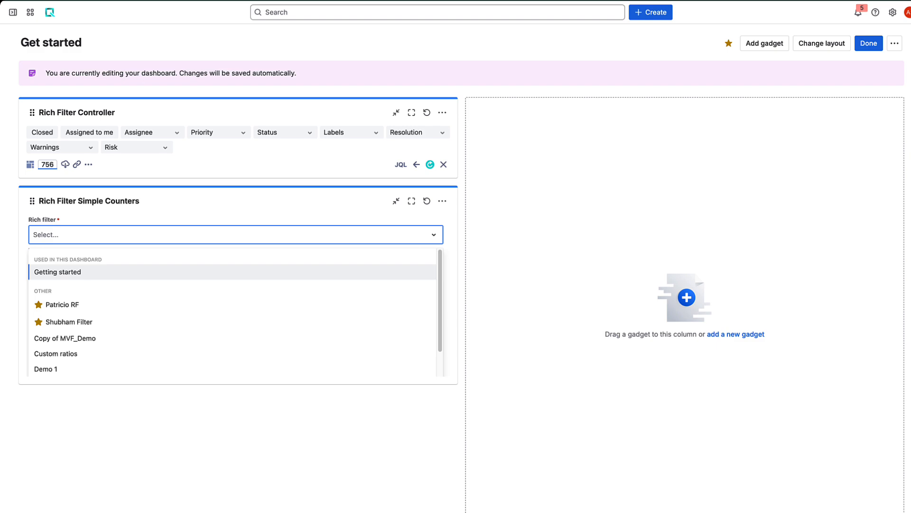
{"action": "left_click", "coordinate": [59, 268]}
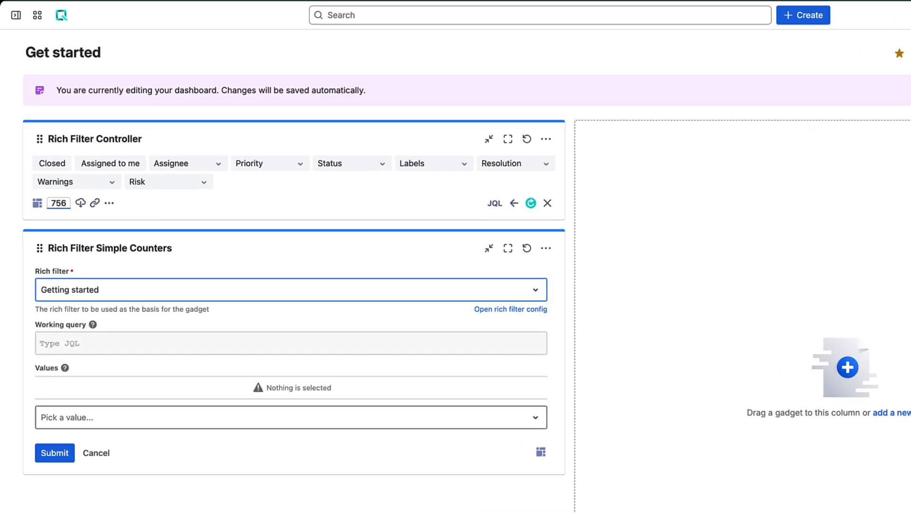
Step: Add the Time Spent (h) and Resolved Story Points custom values to the counters
{"action": "left_click", "coordinate": [285, 417]}
{"action": "left_click", "coordinate": [81, 288]}
{"action": "type", "text": "time sp"}
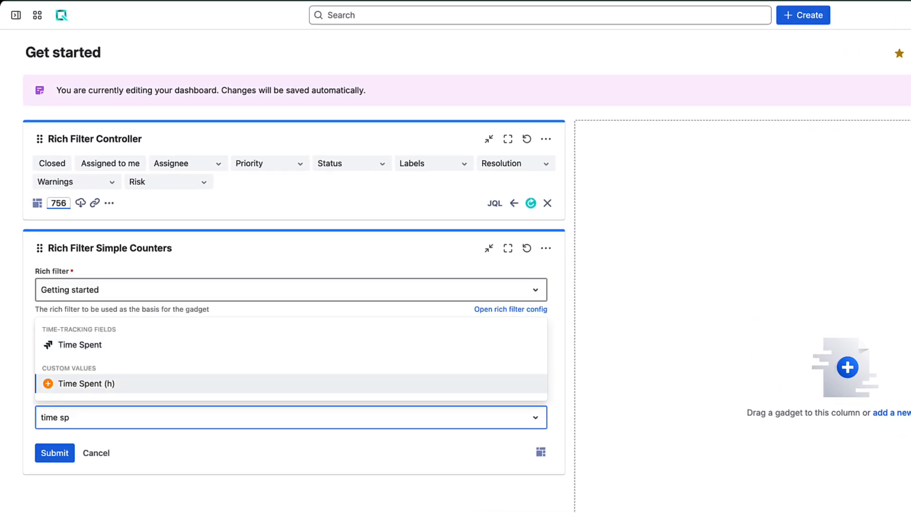
{"action": "left_click", "coordinate": [86, 383]}
{"action": "type", "text": "resol"}
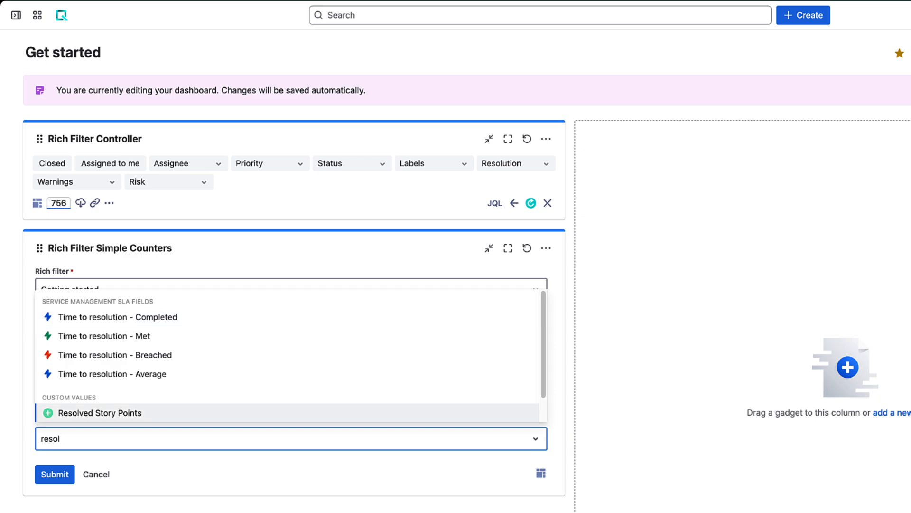
{"action": "left_click", "coordinate": [86, 411]}
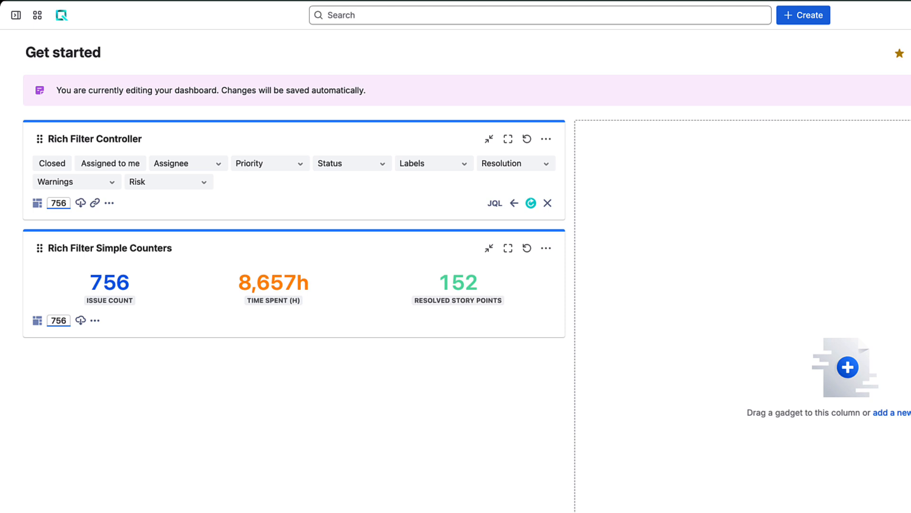
Step: Filter the controller to three assignees and to Highest, High and Medium priorities
{"action": "left_click", "coordinate": [188, 163]}
{"action": "left_click", "coordinate": [240, 176]}
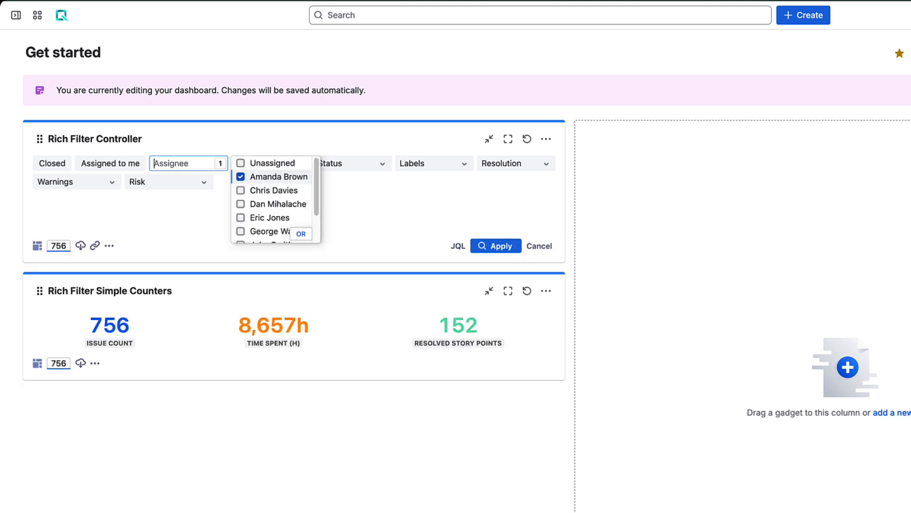
{"action": "left_click", "coordinate": [241, 190]}
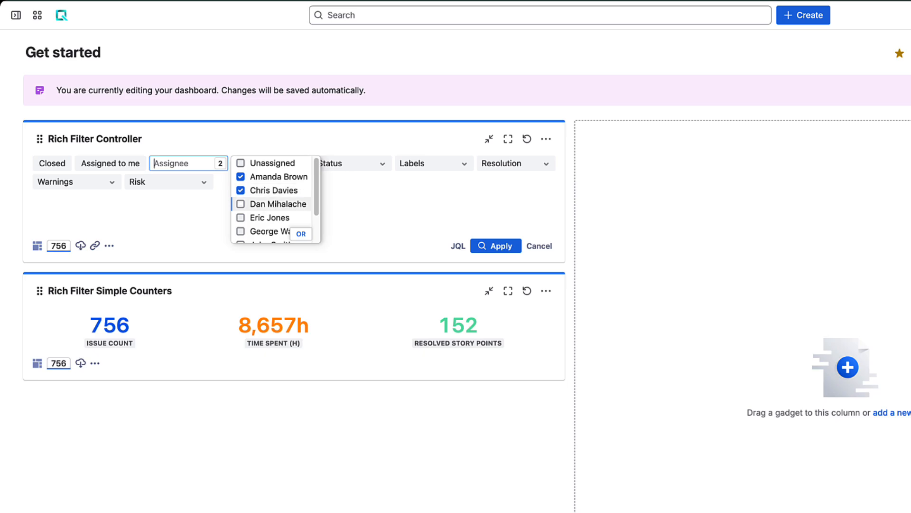
{"action": "left_click", "coordinate": [241, 204]}
{"action": "left_click", "coordinate": [266, 163]}
{"action": "left_click", "coordinate": [323, 177]}
{"action": "left_click", "coordinate": [323, 190]}
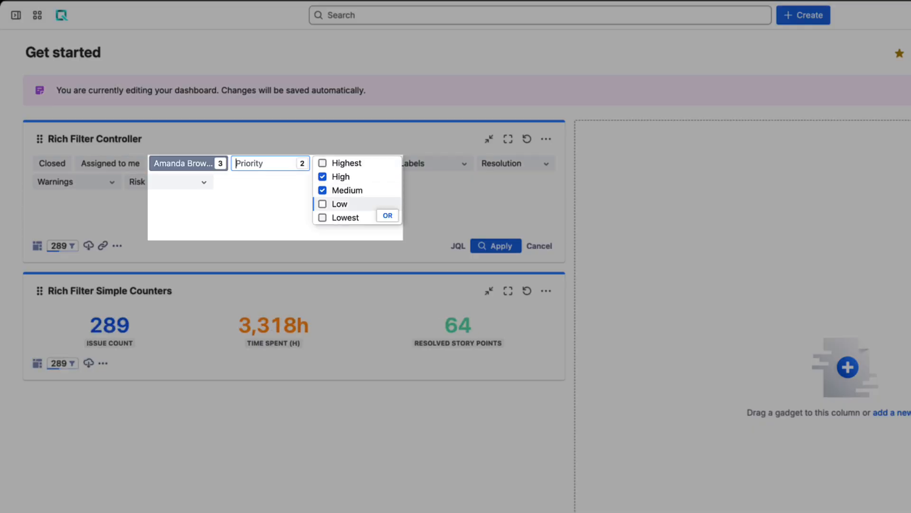
{"action": "left_click", "coordinate": [323, 163]}
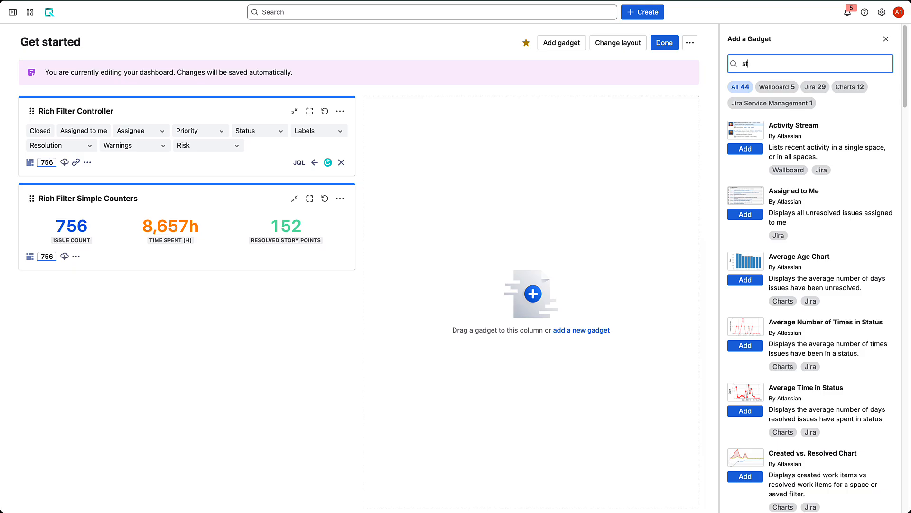
Step: Add the Rich Filter Statistics gadget to the right column of the dashboard
{"action": "type", "text": "tat"}
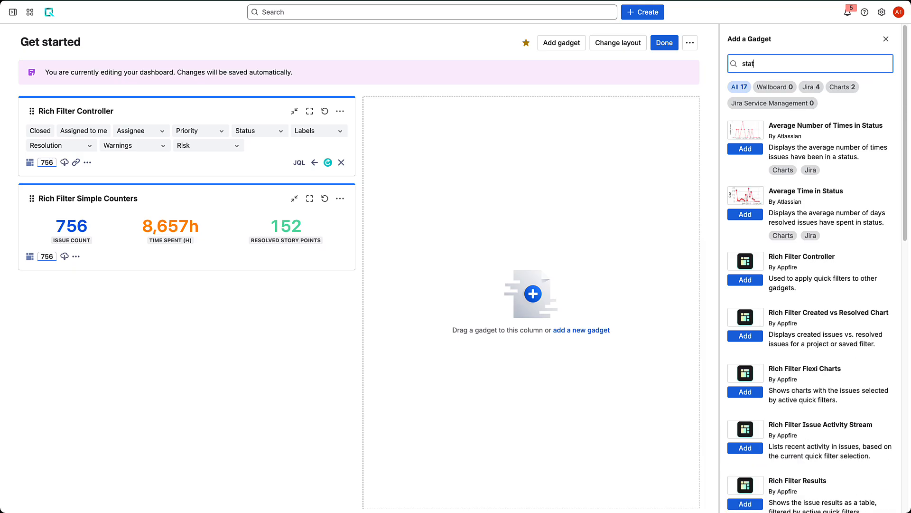
{"action": "type", "text": "ist"}
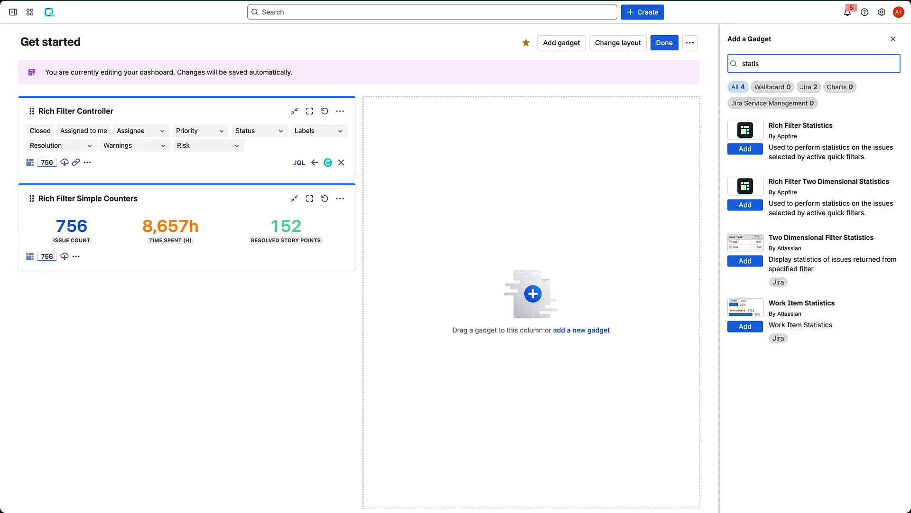
{"action": "left_click", "coordinate": [745, 149]}
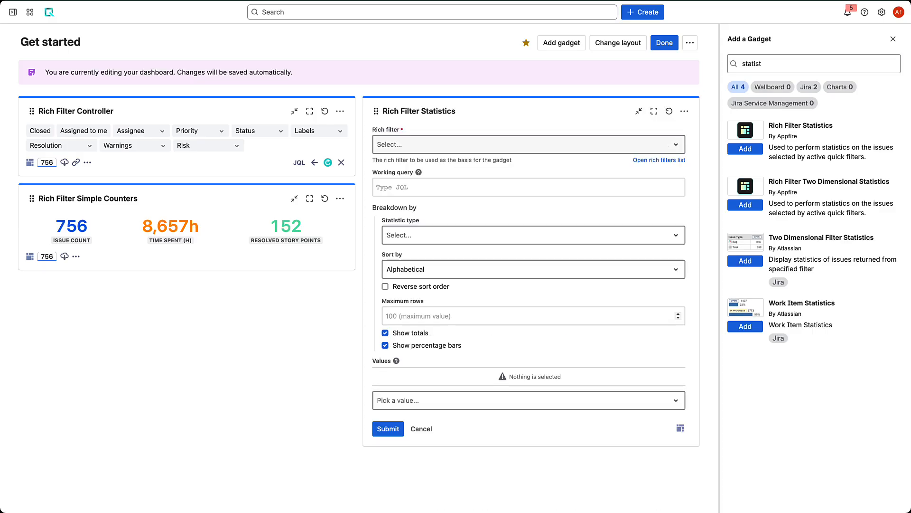
{"action": "left_click", "coordinate": [529, 145]}
{"action": "left_click", "coordinate": [402, 181]}
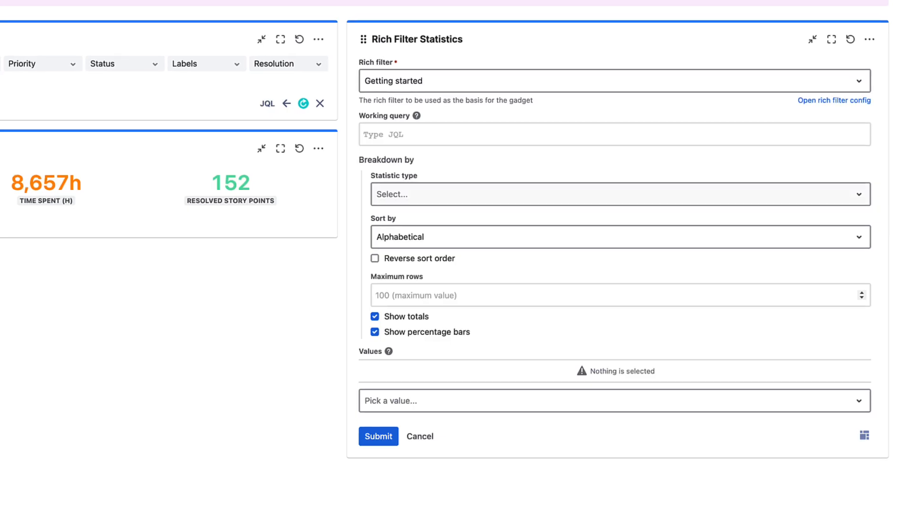
Step: Set the statistics gadget's breakdown statistic type to Assignee
{"action": "left_click", "coordinate": [620, 194]}
{"action": "type", "text": "a"}
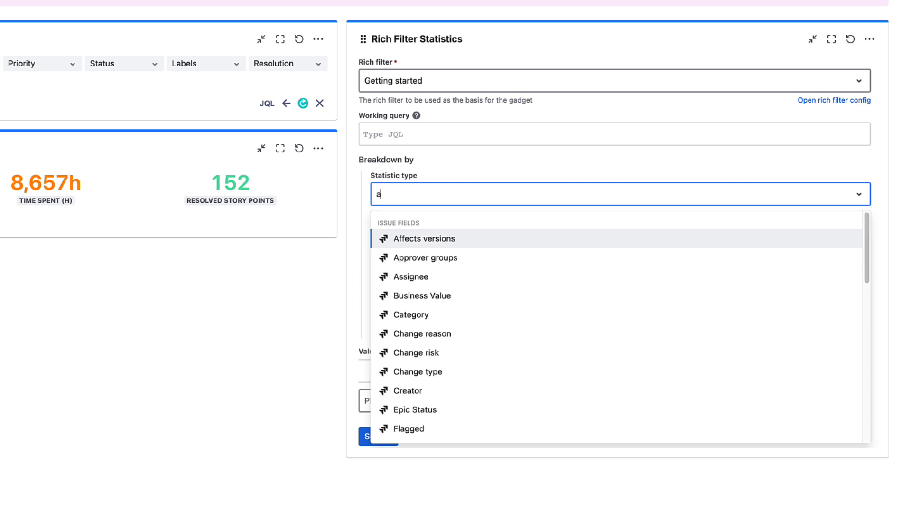
{"action": "left_click", "coordinate": [410, 277]}
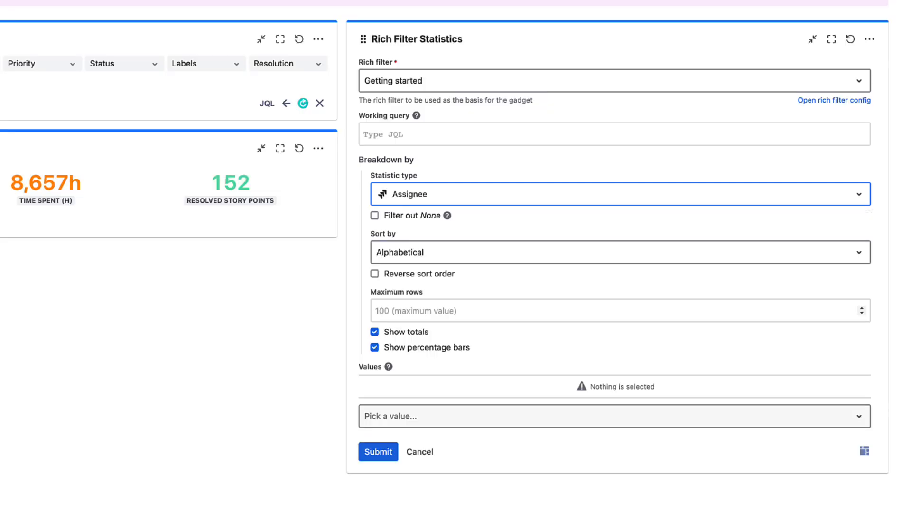
Step: Add the Time Spent (h) and Resolved Story Points values to the statistics gadget
{"action": "left_click", "coordinate": [615, 416]}
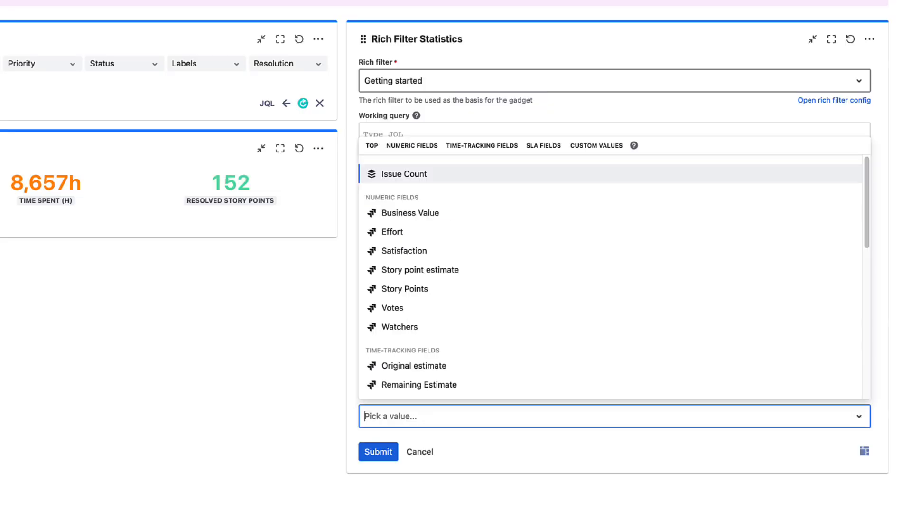
{"action": "type", "text": "time s"}
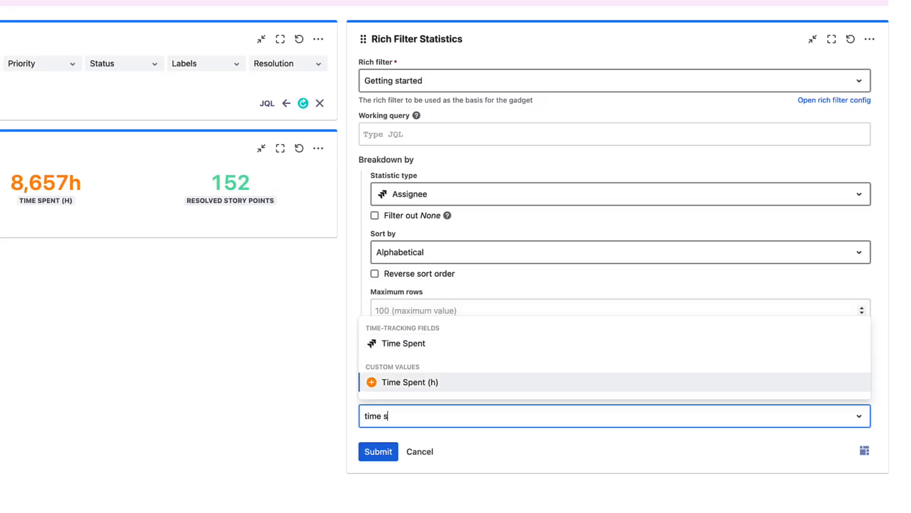
{"action": "key", "text": "Return"}
{"action": "type", "text": "reso"}
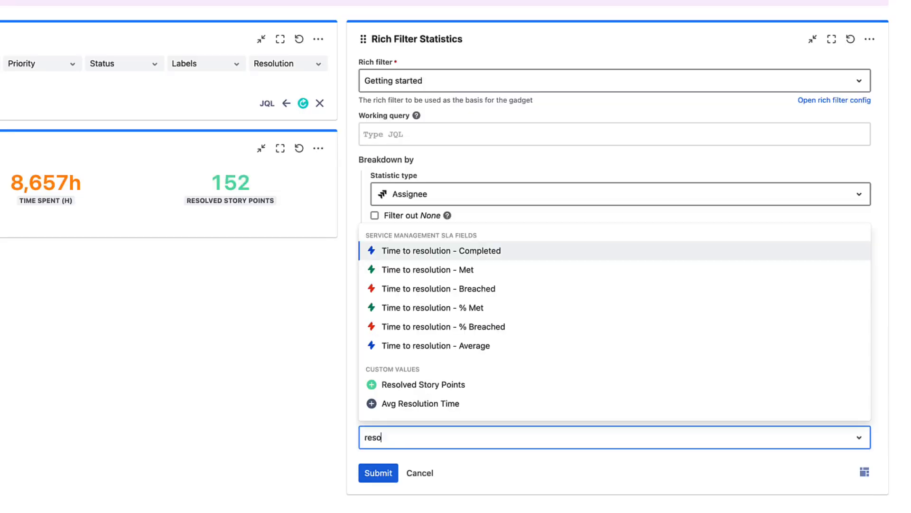
{"action": "key", "text": "Down"}
{"action": "key", "text": "Down"}
{"action": "key", "text": "Down"}
{"action": "key", "text": "Down"}
{"action": "key", "text": "Down"}
{"action": "key", "text": "Down"}
{"action": "key", "text": "Return"}
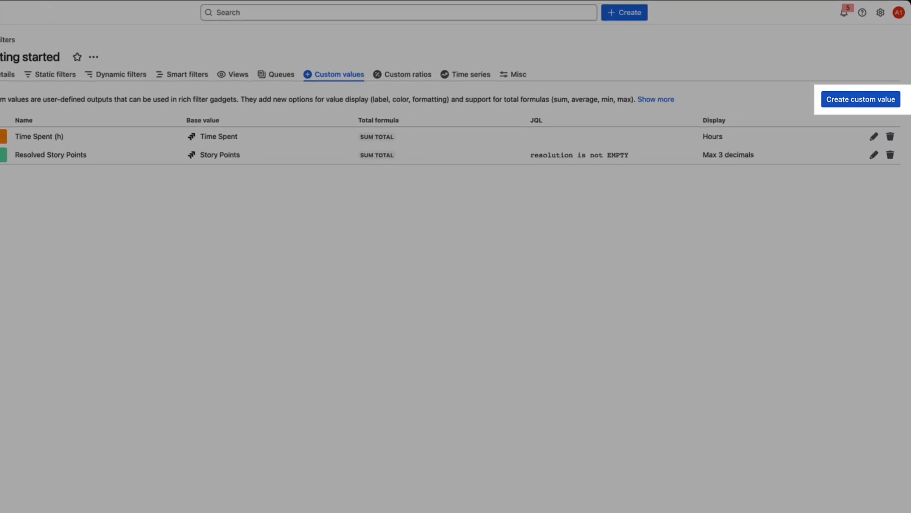
Step: Create a custom value named Age based on Issue age / resolution time
{"action": "left_click", "coordinate": [864, 93]}
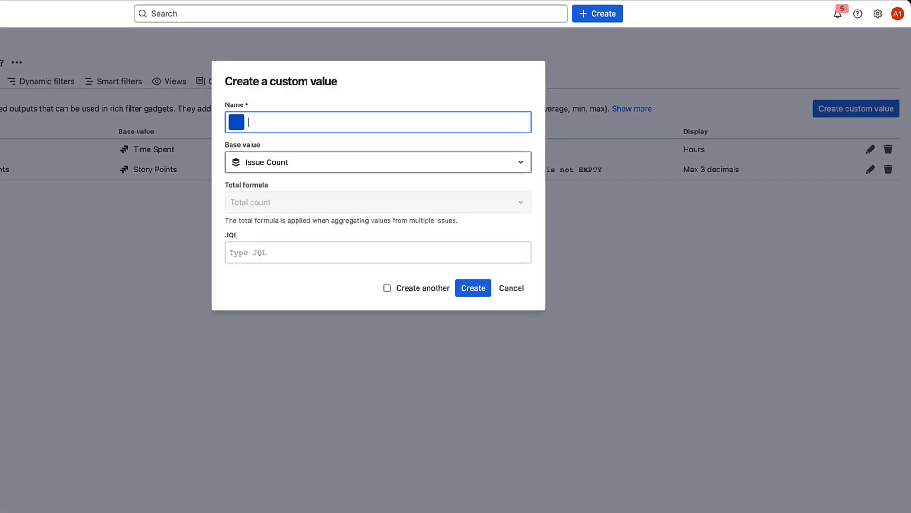
{"action": "type", "text": "Age"}
{"action": "key", "text": "Tab"}
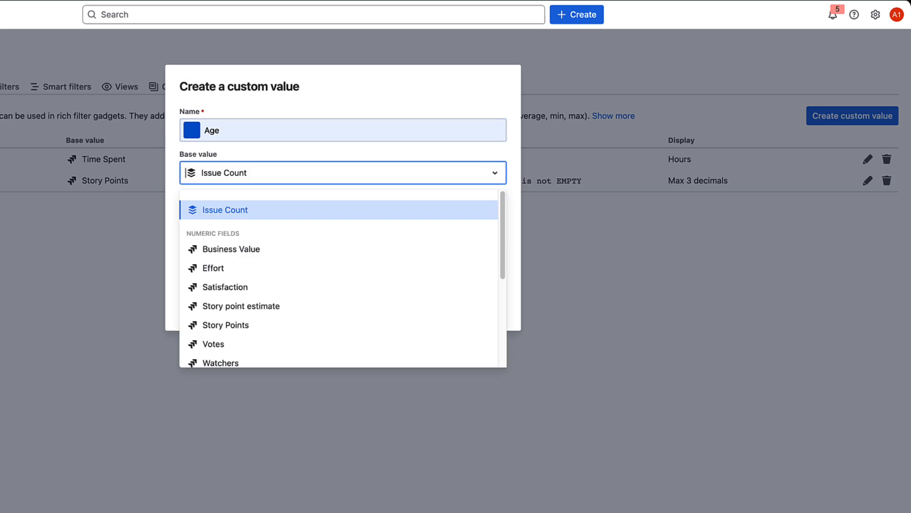
{"action": "type", "text": "iss"}
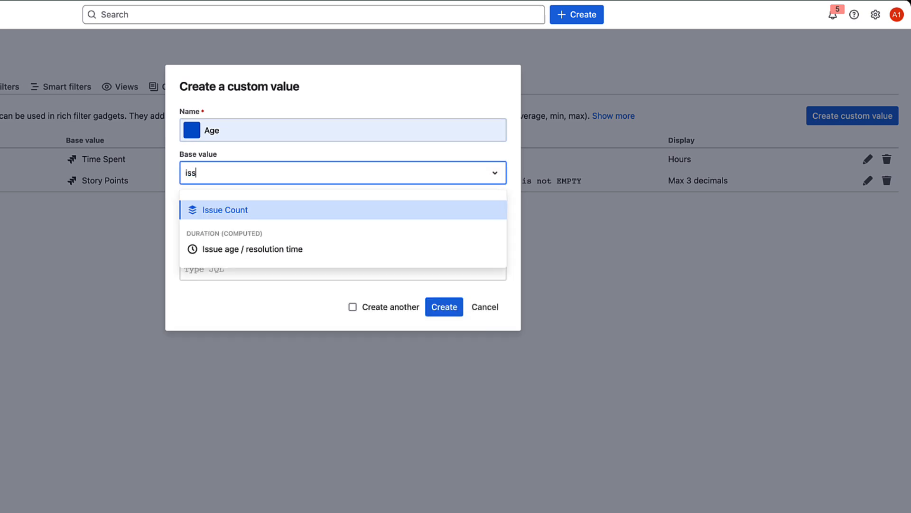
{"action": "key", "text": "Down"}
{"action": "key", "text": "Return"}
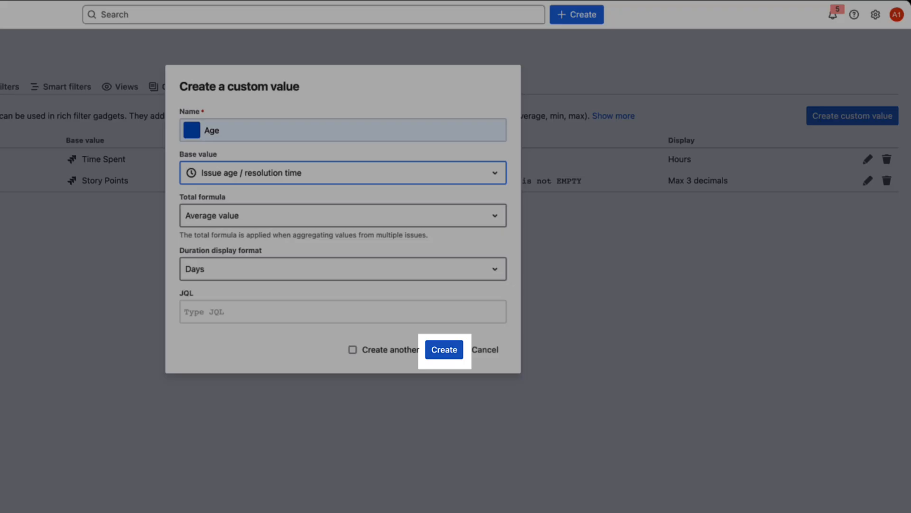
{"action": "left_click", "coordinate": [444, 349]}
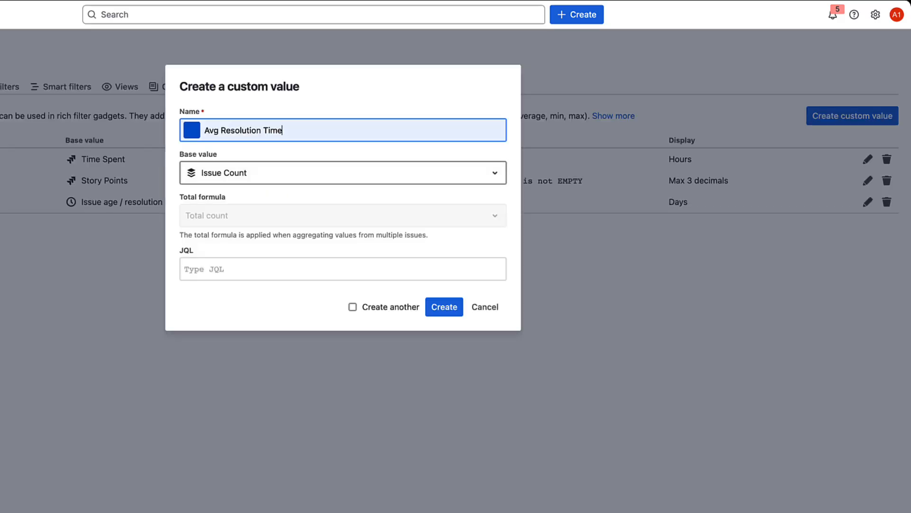
Step: Name a new custom value Avg Resolution Time, colour it dark grey 505F79, and base it on Issue age / resolution time
{"action": "left_click", "coordinate": [192, 129]}
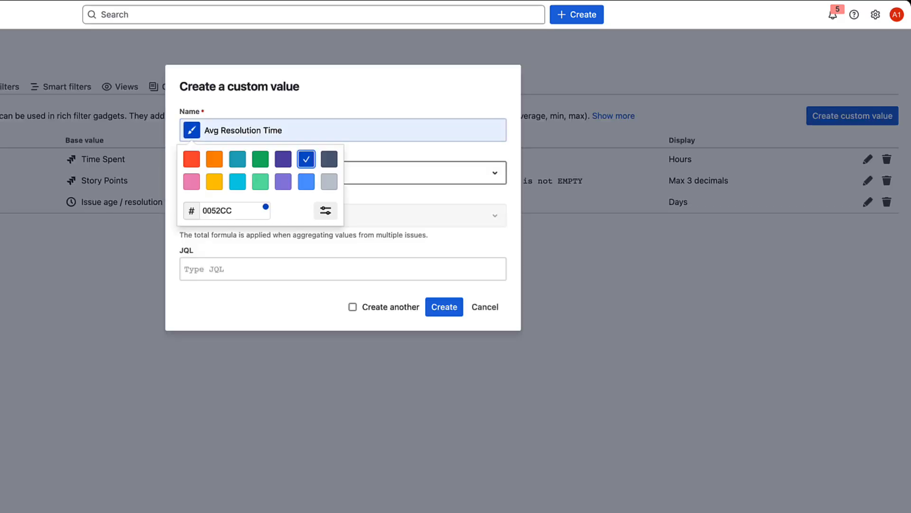
{"action": "left_click", "coordinate": [330, 159]}
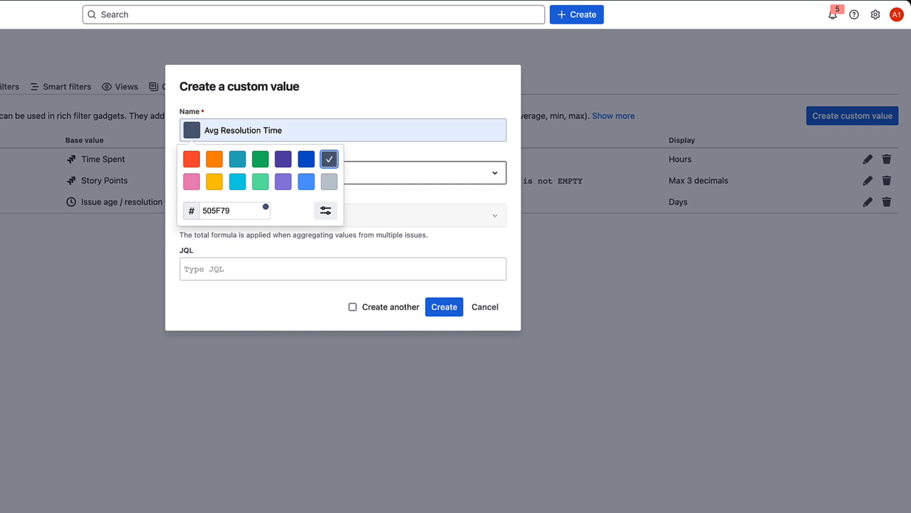
{"action": "key", "text": "Escape"}
{"action": "type", "text": "iss"}
{"action": "key", "text": "Down"}
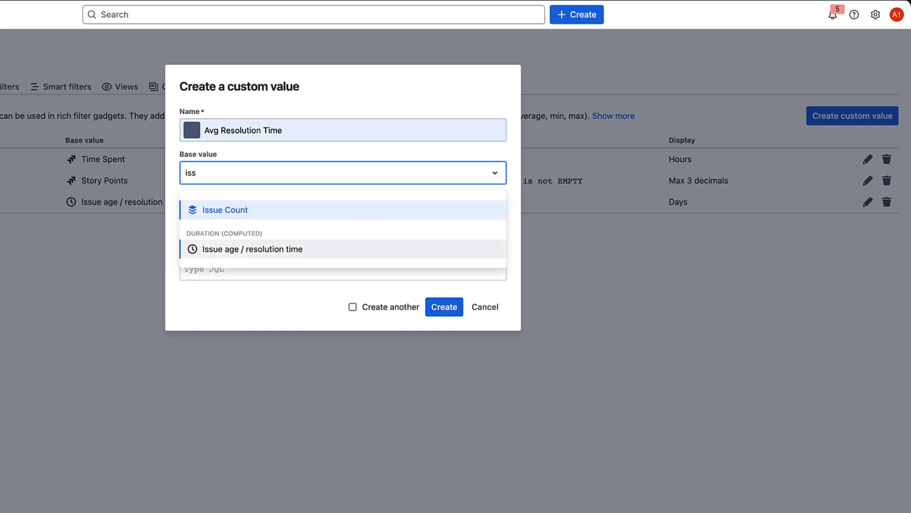
{"action": "key", "text": "Return"}
Step: Restrict Avg Resolution Time with the JQL resolution IS NOT EMPTY and create it
{"action": "left_click", "coordinate": [343, 312]}
{"action": "type", "text": "resolution is"}
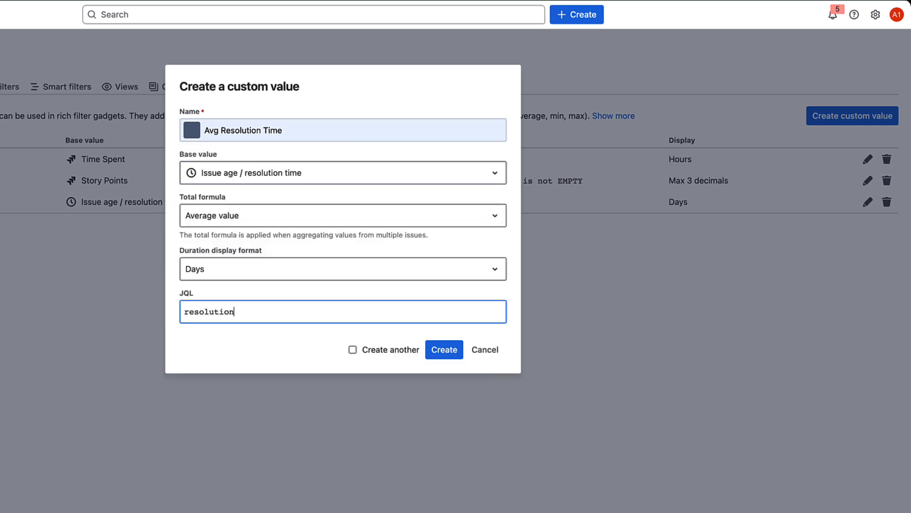
{"action": "key", "text": "Down"}
{"action": "key", "text": "Down"}
{"action": "key", "text": "Return"}
{"action": "type", "text": "e"}
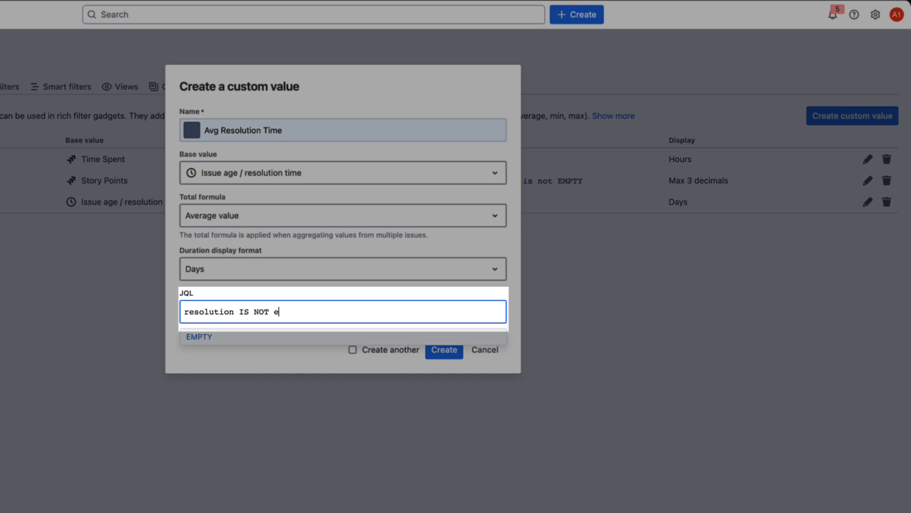
{"action": "key", "text": "Return"}
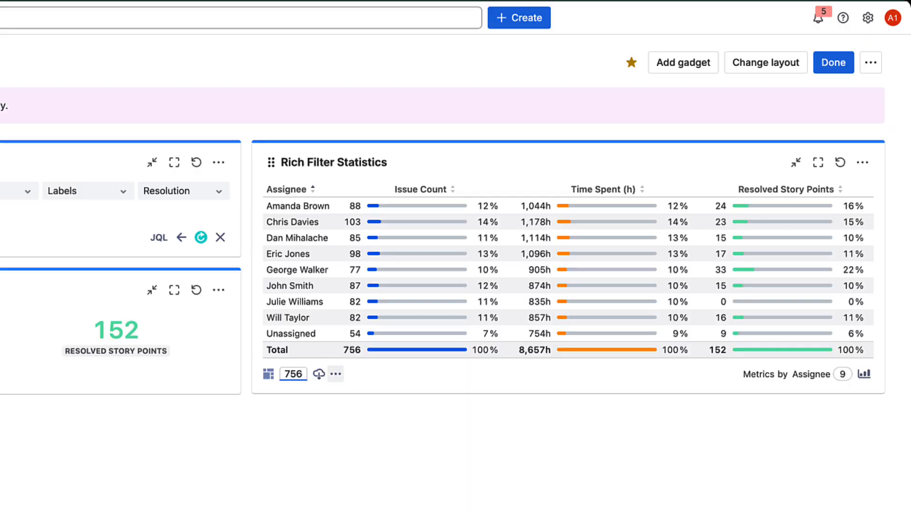
Step: Add the Avg Resolution Time value to the statistics gadget and submit its configuration
{"action": "left_click", "coordinate": [481, 279]}
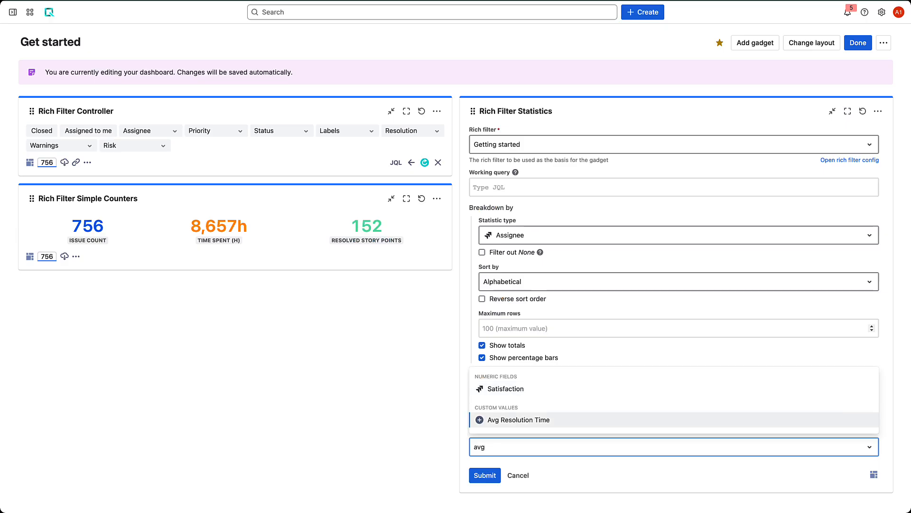
{"action": "key", "text": "Return"}
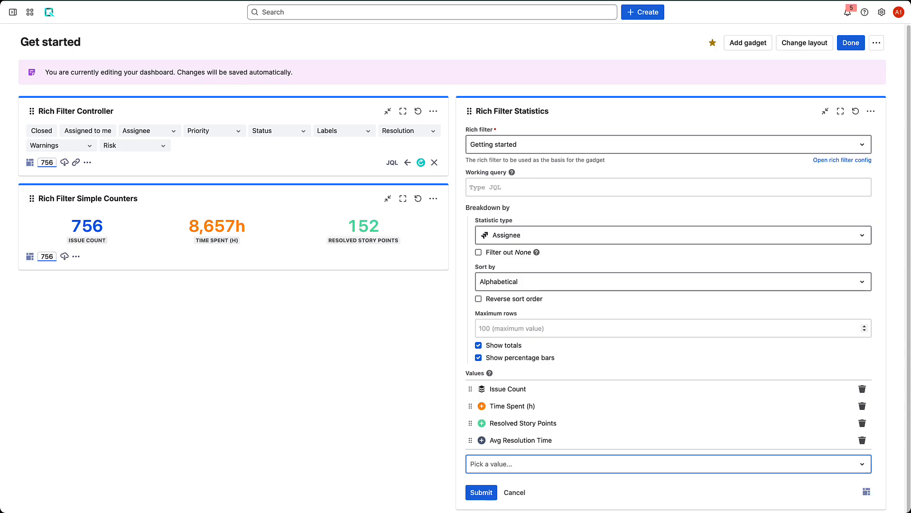
{"action": "left_click", "coordinate": [481, 493]}
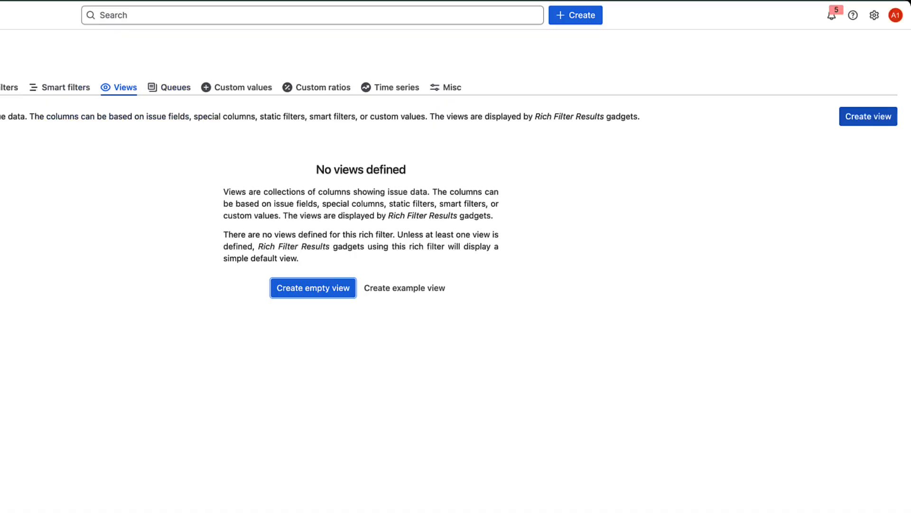
Step: Create a view named Delivery status check and add Key, Priority, Summary and Assignee columns
{"action": "type", "text": "Delivery status check"}
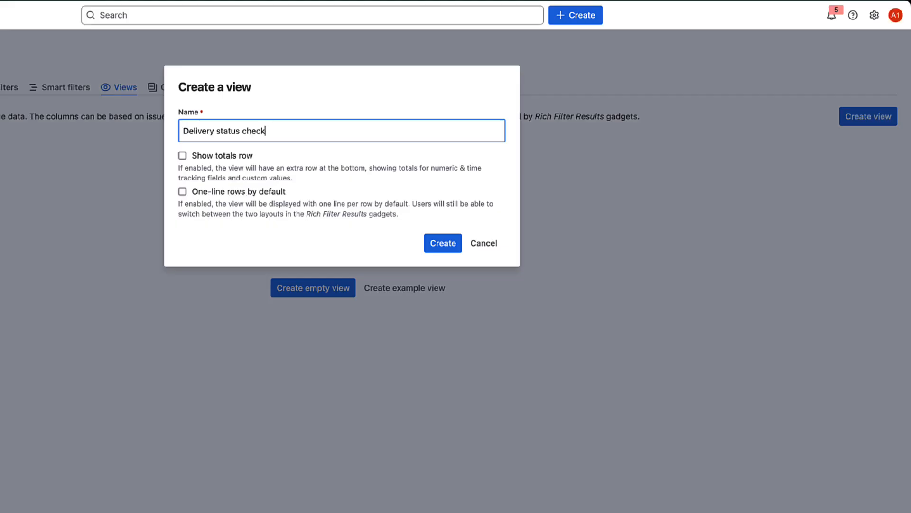
{"action": "key", "text": "Return"}
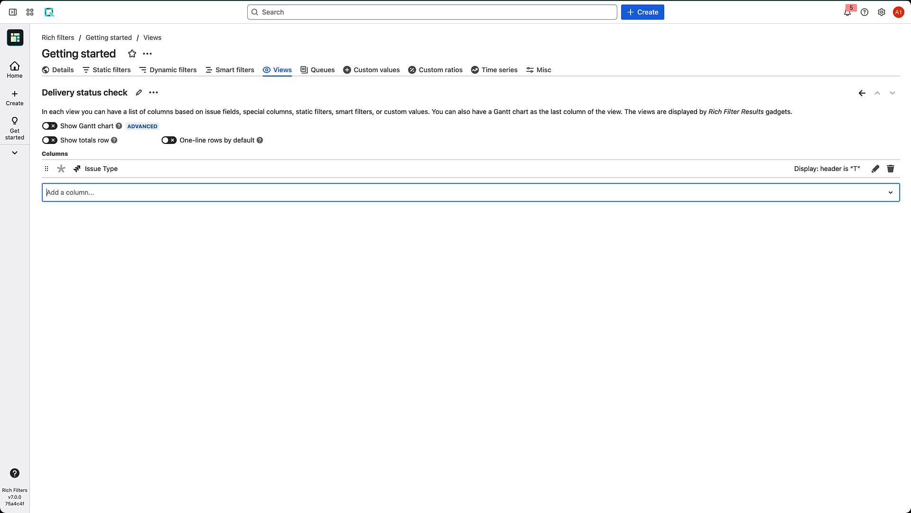
{"action": "type", "text": "ke"}
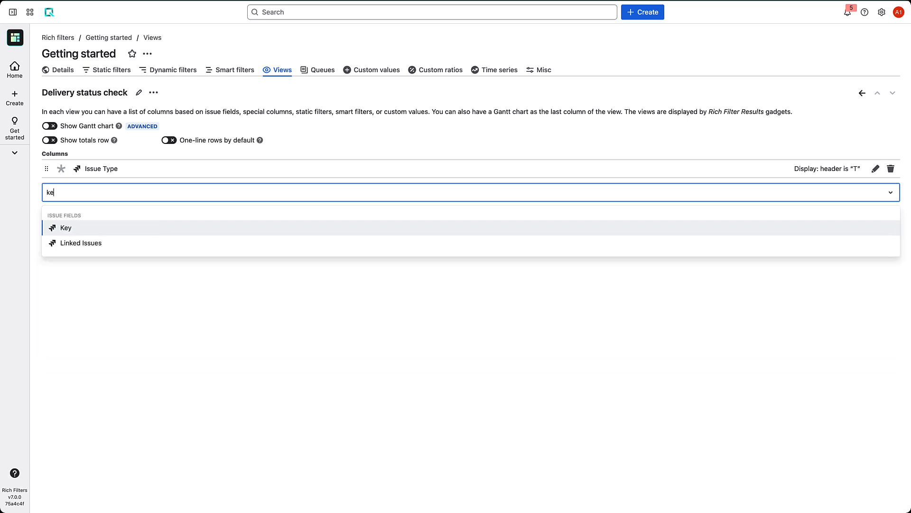
{"action": "key", "text": "Return"}
{"action": "type", "text": "prio"}
{"action": "key", "text": "Return"}
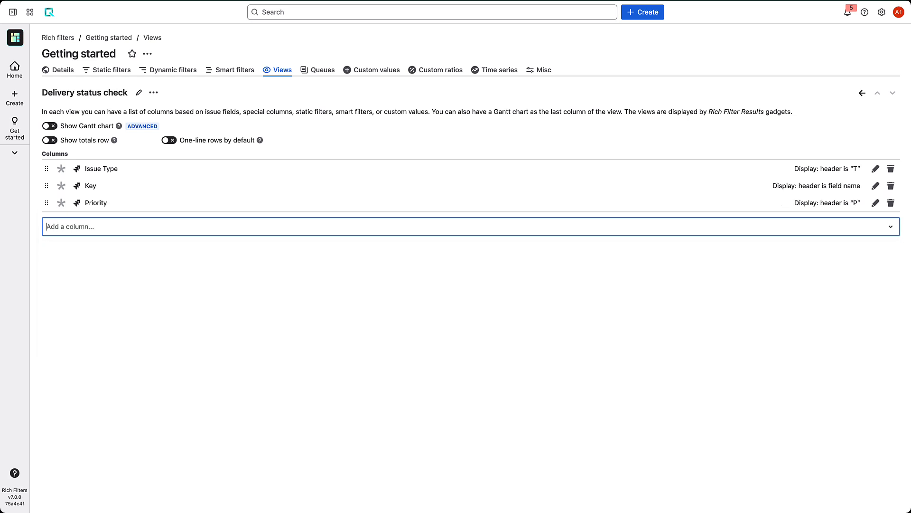
{"action": "type", "text": "sum"}
{"action": "key", "text": "Return"}
{"action": "type", "text": "ass"}
{"action": "key", "text": "Return"}
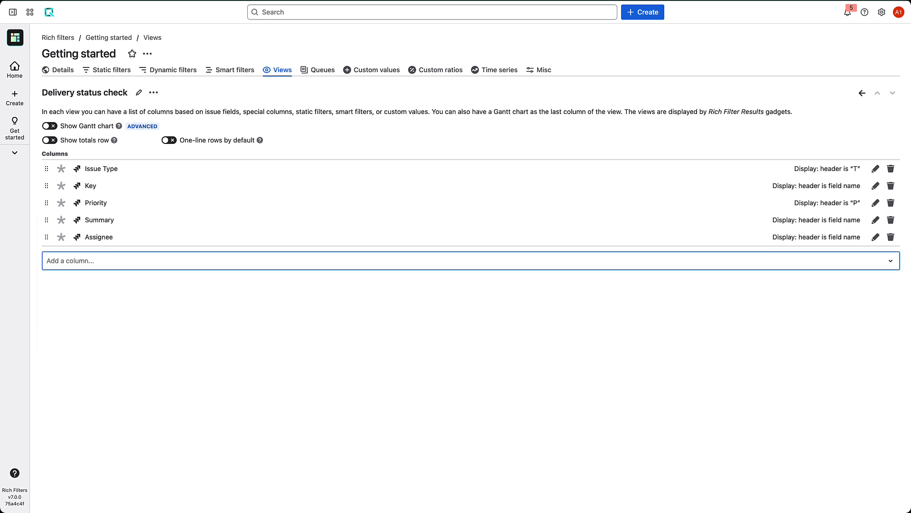
Step: Add Time Spent (h), Status, Resolution and Age columns to the view and enable its totals row
{"action": "type", "text": "time s"}
{"action": "key", "text": "Down"}
{"action": "key", "text": "Down"}
{"action": "key", "text": "Return"}
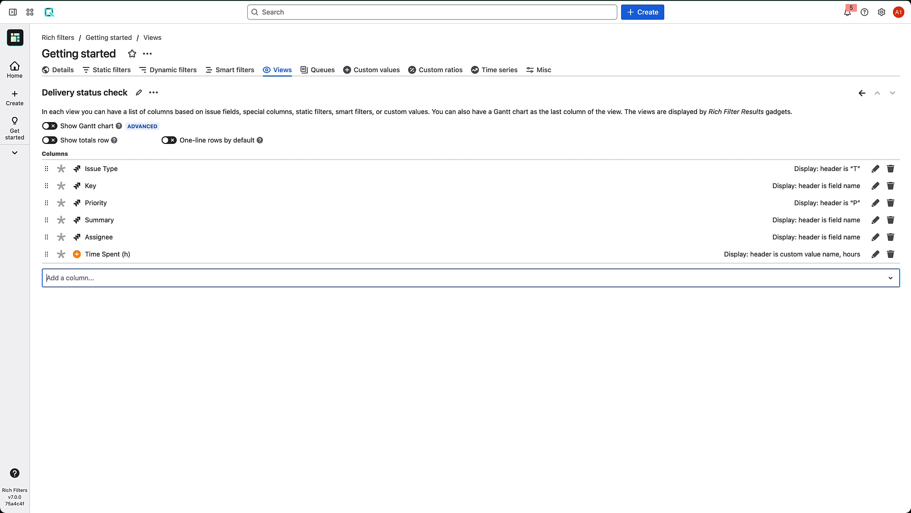
{"action": "type", "text": "sta"}
{"action": "key", "text": "Down"}
{"action": "key", "text": "Down"}
{"action": "key", "text": "Down"}
{"action": "key", "text": "Return"}
{"action": "type", "text": "resol"}
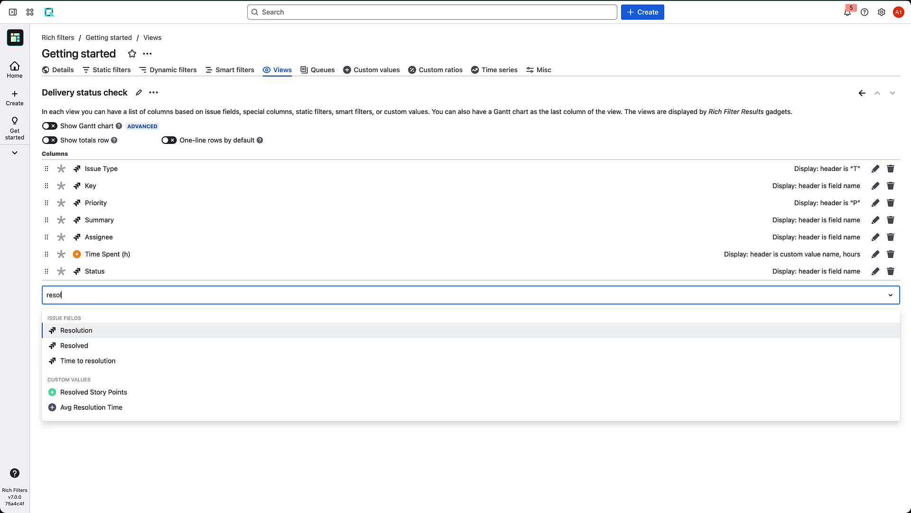
{"action": "key", "text": "Return"}
{"action": "type", "text": "age"}
{"action": "key", "text": "Return"}
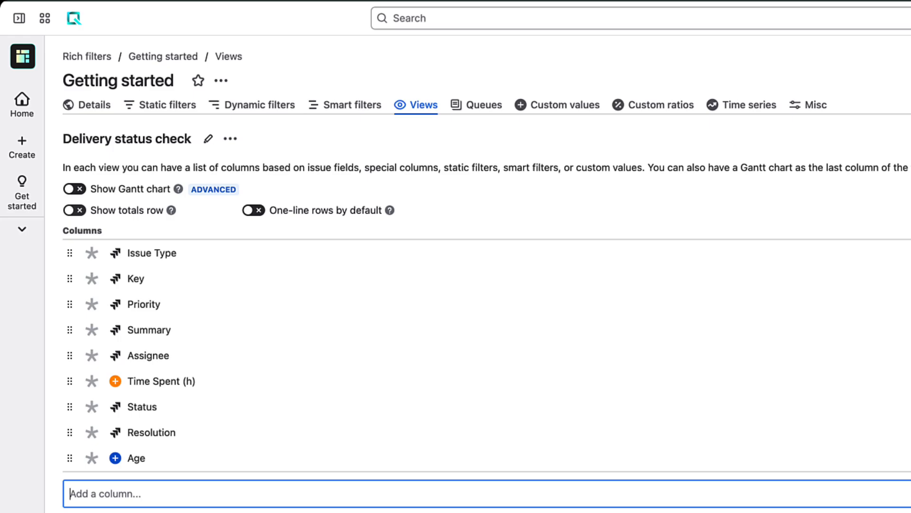
{"action": "left_click", "coordinate": [75, 210]}
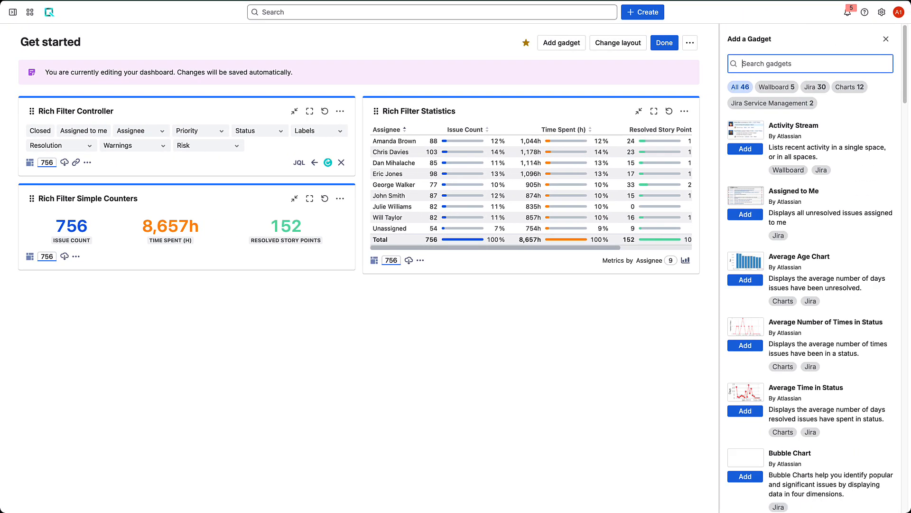
Step: Add the Rich Filter Results gadget and place it at the top of the right column
{"action": "type", "text": "resul"}
{"action": "left_click", "coordinate": [746, 214]}
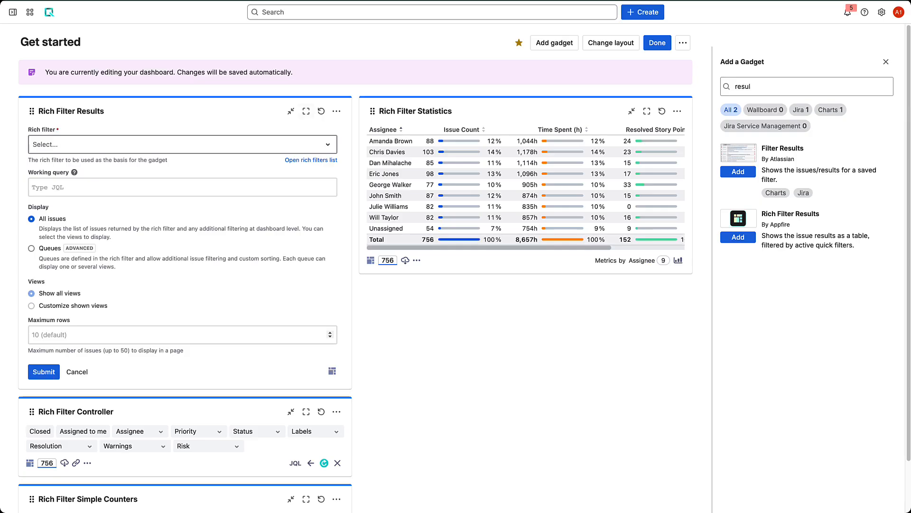
{"action": "left_click_drag", "start_coordinate": [95, 111], "coordinate": [340, 110]}
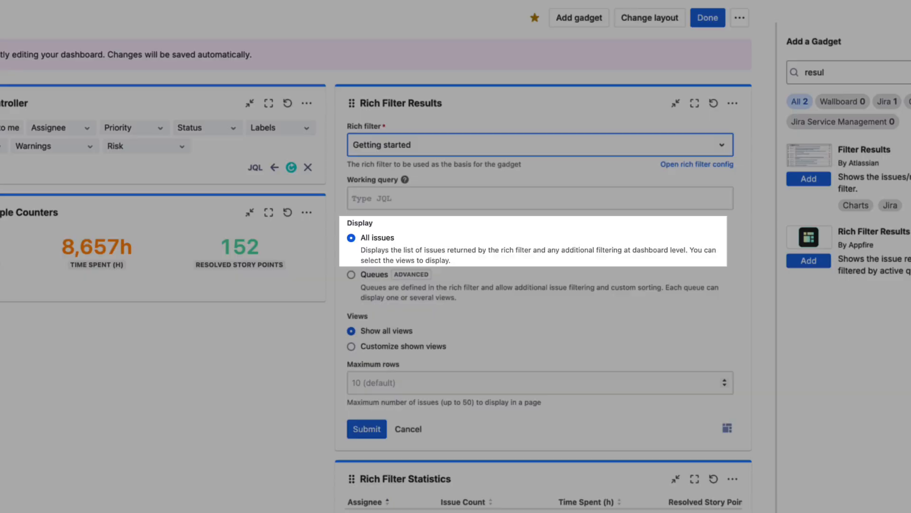
Step: Configure the results gadget to show customized views, the Delivery status check view, and submit
{"action": "left_click", "coordinate": [352, 347]}
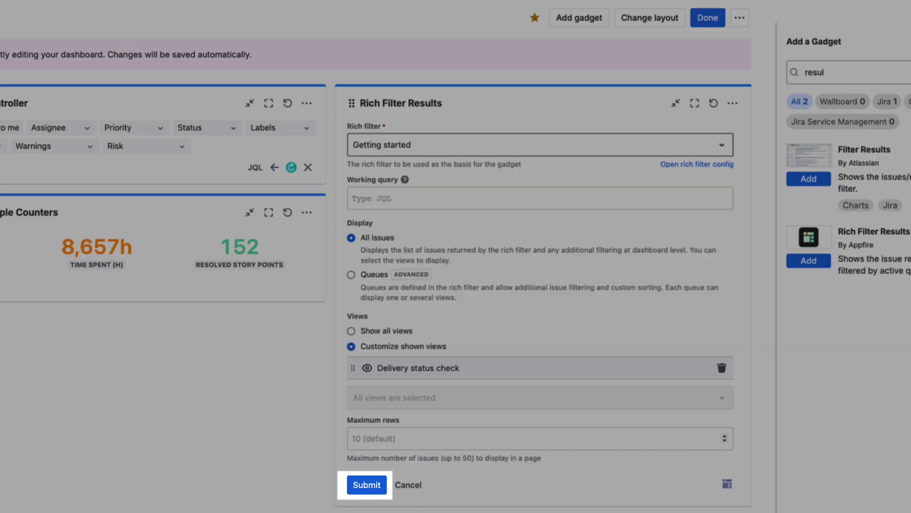
{"action": "left_click", "coordinate": [367, 485]}
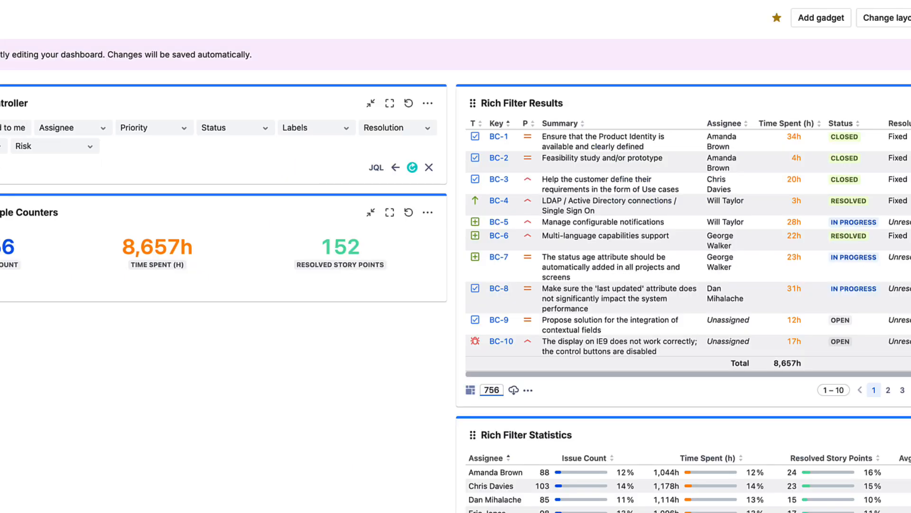
{"action": "scroll", "coordinate": [671, 223], "scroll_direction": "right", "scroll_amount": 1}
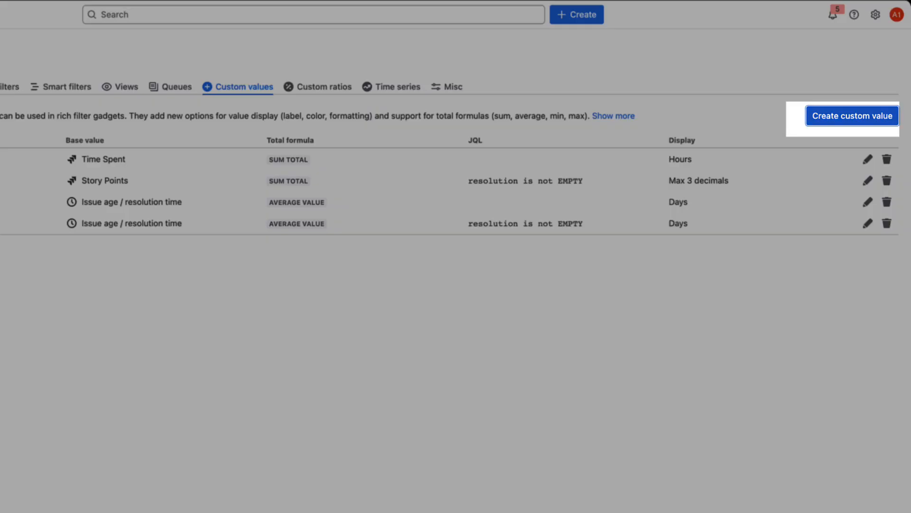
Step: Start a new custom value named Due in with a red colour
{"action": "left_click", "coordinate": [853, 116]}
{"action": "type", "text": "Due in"}
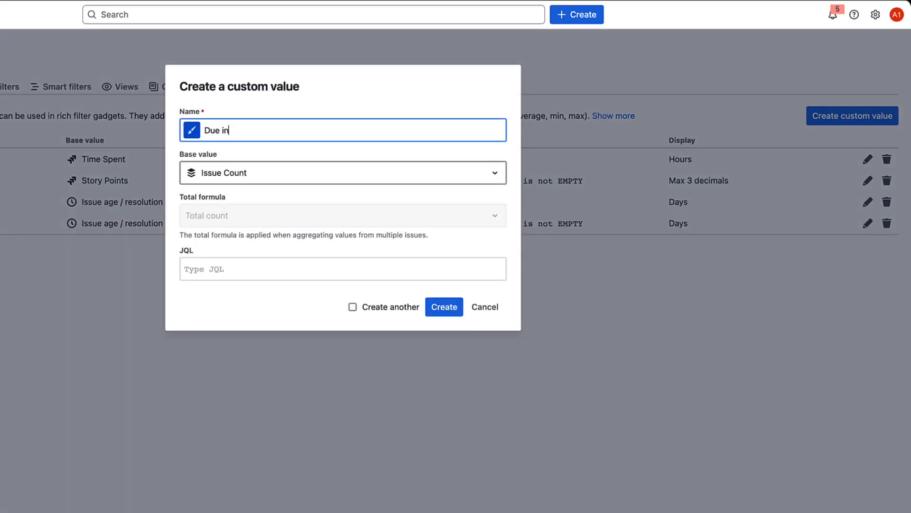
{"action": "left_click", "coordinate": [192, 131]}
{"action": "left_click", "coordinate": [192, 159]}
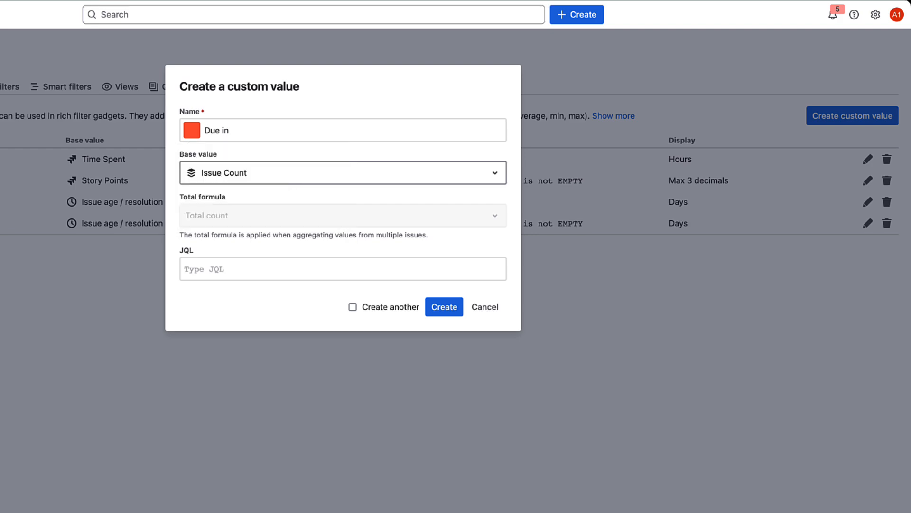
Step: Set the custom value's base to Custom duration from current time to due date, with Minimum value as total formula
{"action": "left_click", "coordinate": [343, 173]}
{"action": "type", "text": "cu"}
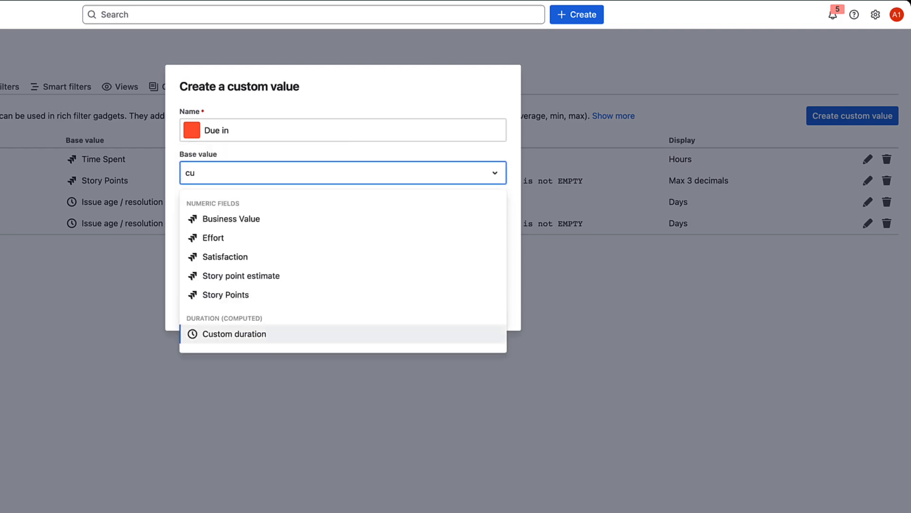
{"action": "left_click", "coordinate": [234, 334]}
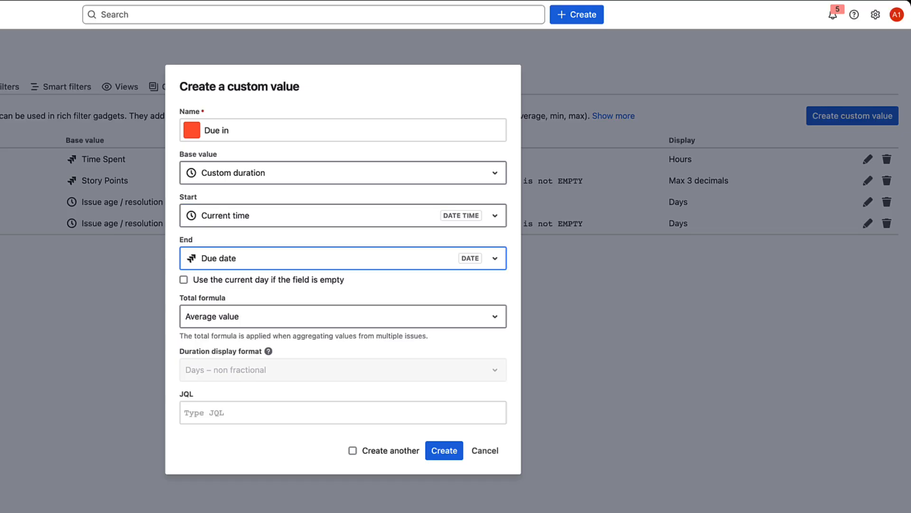
{"action": "left_click", "coordinate": [343, 317]}
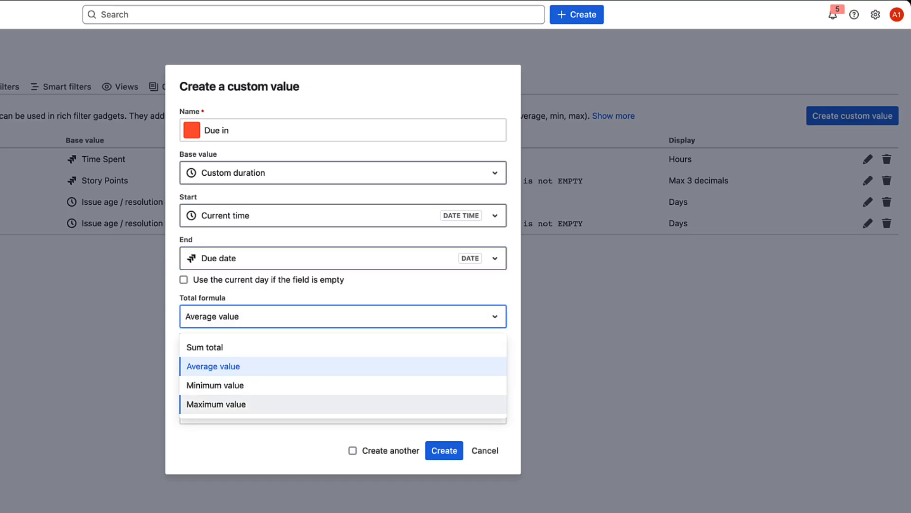
{"action": "left_click", "coordinate": [344, 385]}
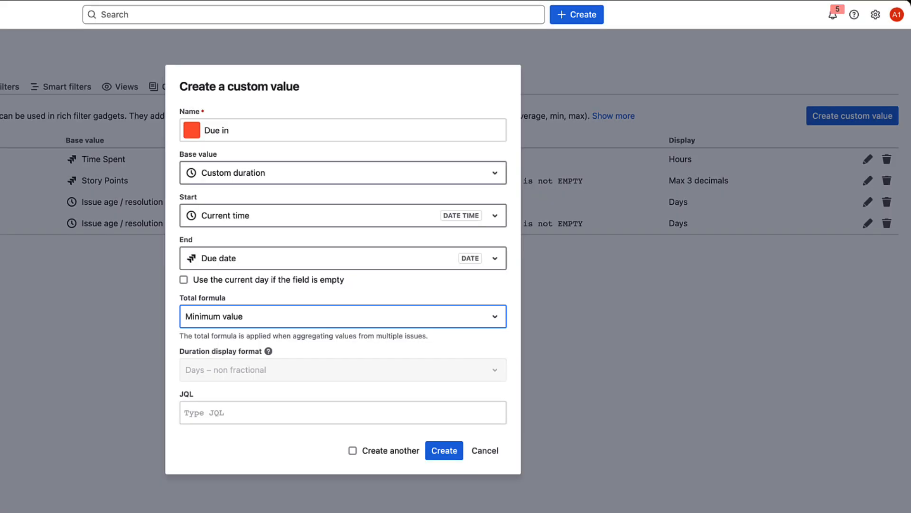
Step: Enter the JQL resolution IS EMPTY for the Due in value and create it
{"action": "left_click", "coordinate": [343, 412]}
{"action": "type", "text": "resolution IS"}
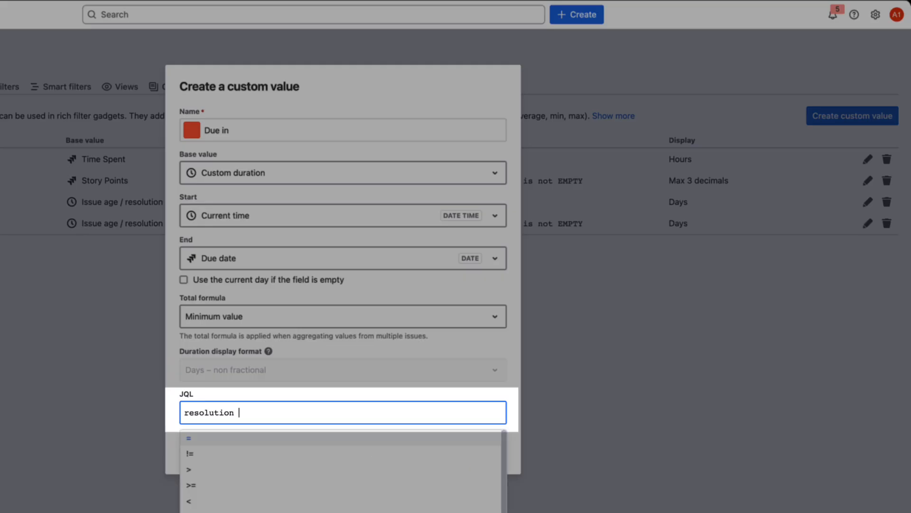
{"action": "key", "text": "Return"}
{"action": "type", "text": "E"}
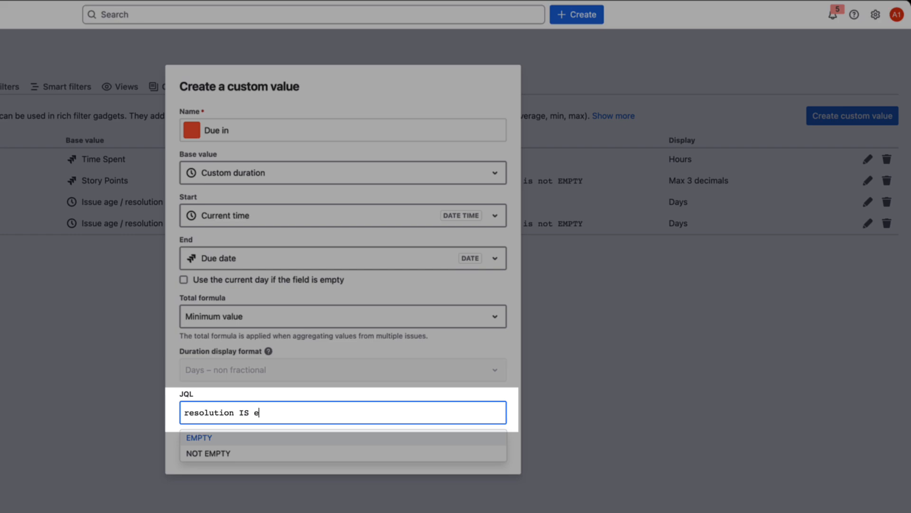
{"action": "key", "text": "Return"}
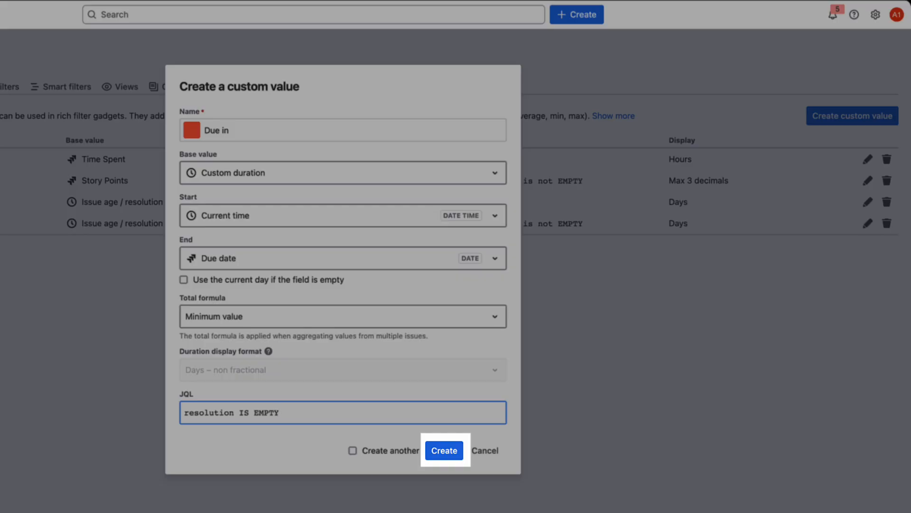
{"action": "left_click", "coordinate": [445, 451]}
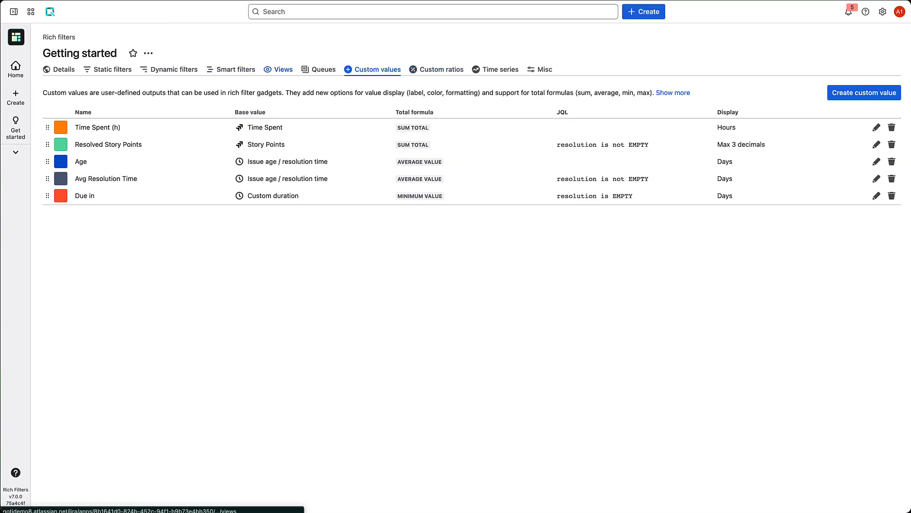
Step: Add the Rich Filter Flexi Charts gadget to the dashboard and place it below the Simple Counters gadget
{"action": "left_click", "coordinate": [279, 70]}
{"action": "left_click", "coordinate": [877, 162]}
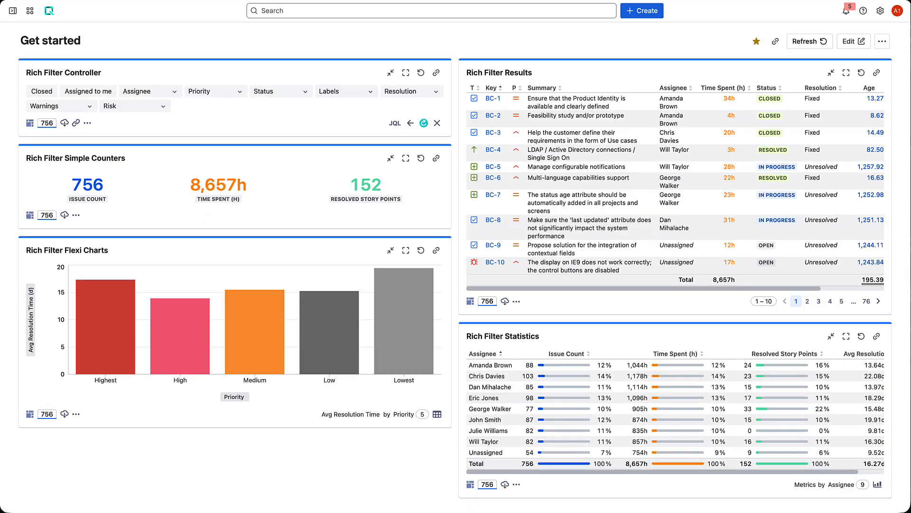
{"action": "left_click_drag", "start_coordinate": [643, 288], "coordinate": [708, 288]}
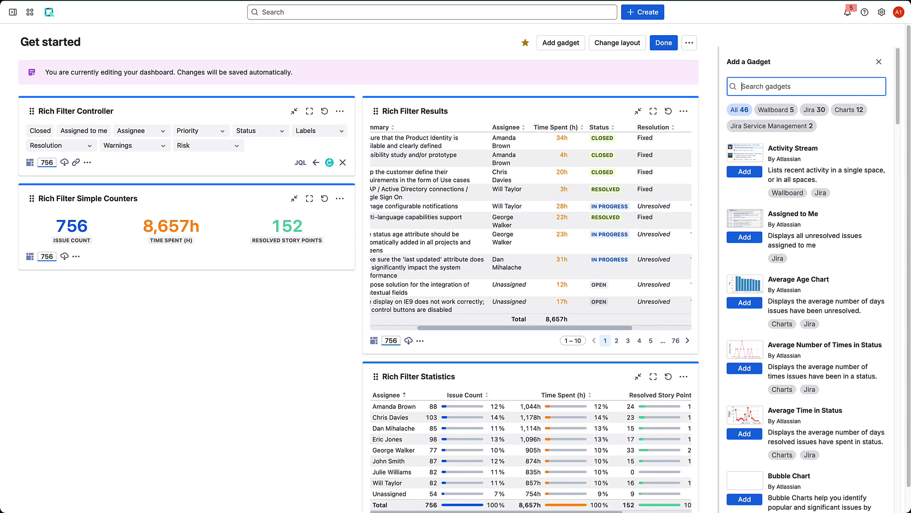
{"action": "type", "text": "flex"}
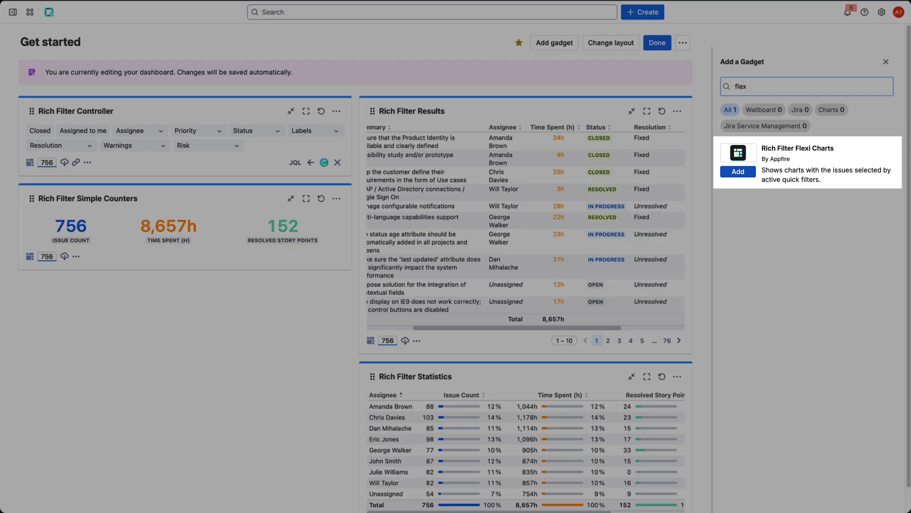
{"action": "left_click", "coordinate": [738, 172]}
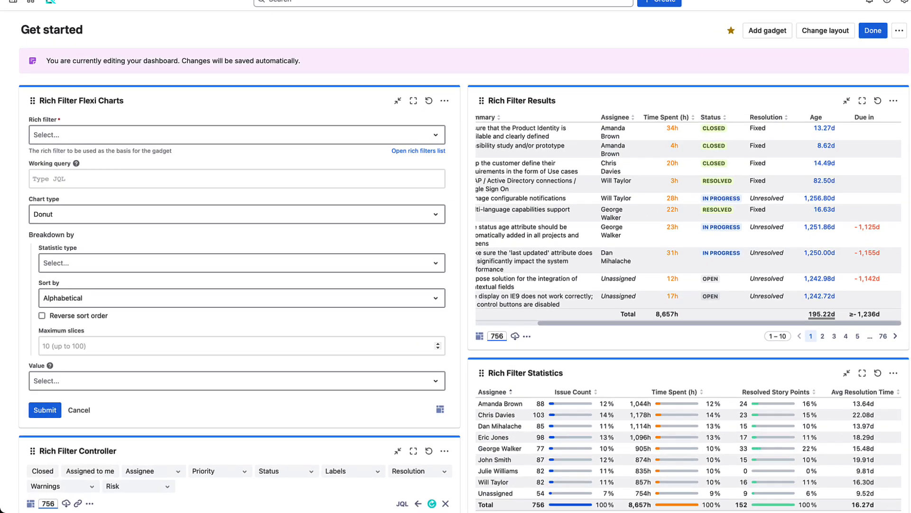
{"action": "left_click_drag", "start_coordinate": [80, 111], "coordinate": [84, 133]}
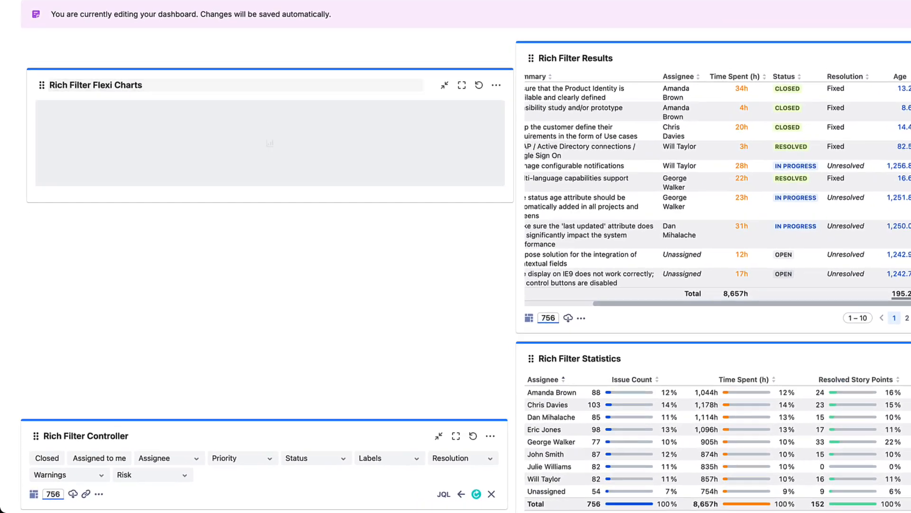
Step: Configure the Flexi Charts gadget as a Bar chart of Avg Resolution Time broken down by Priority, and submit
{"action": "left_click", "coordinate": [301, 145]}
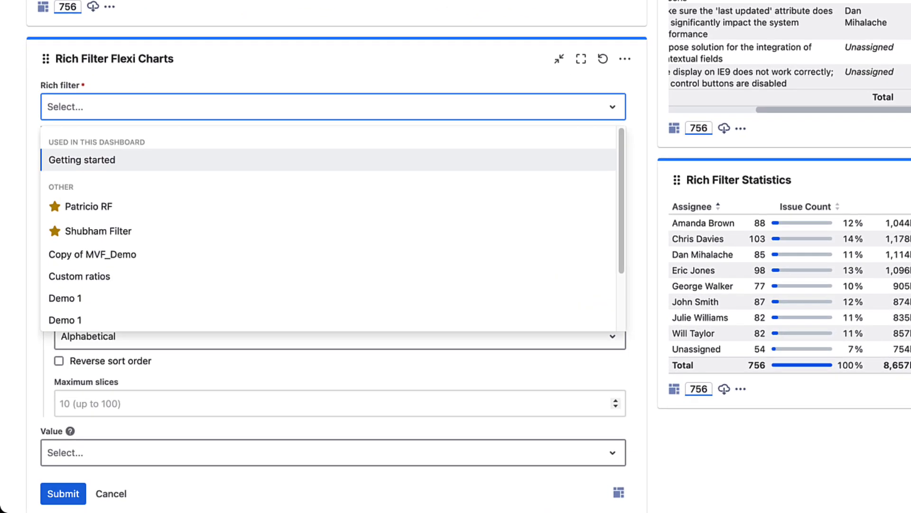
{"action": "left_click", "coordinate": [190, 160]}
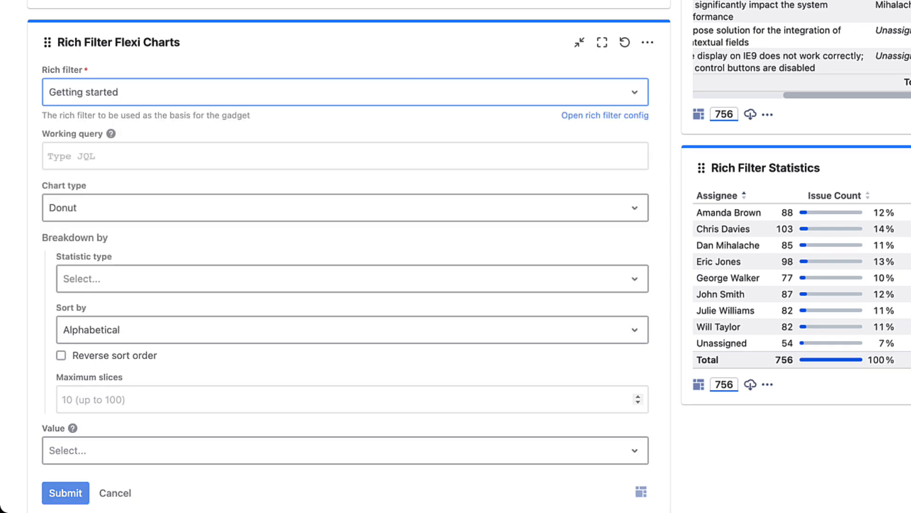
{"action": "left_click", "coordinate": [237, 219]}
{"action": "left_click", "coordinate": [59, 420]}
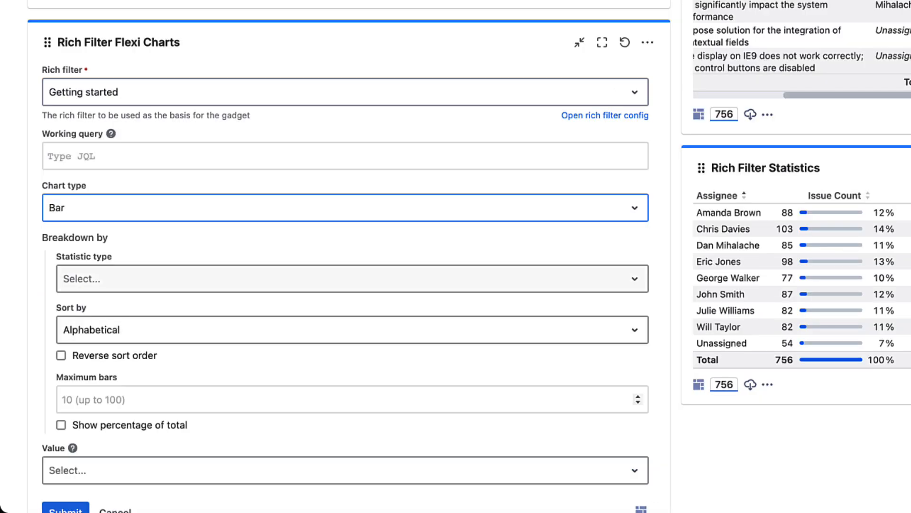
{"action": "scroll", "coordinate": [346, 285], "scroll_direction": "down", "scroll_amount": 1}
{"action": "left_click", "coordinate": [345, 248]}
{"action": "type", "text": "pr"}
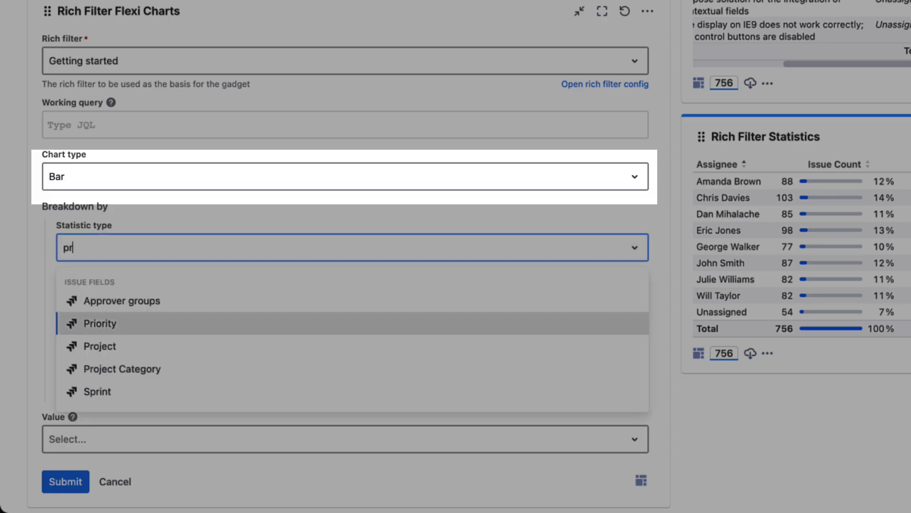
{"action": "left_click", "coordinate": [100, 323]}
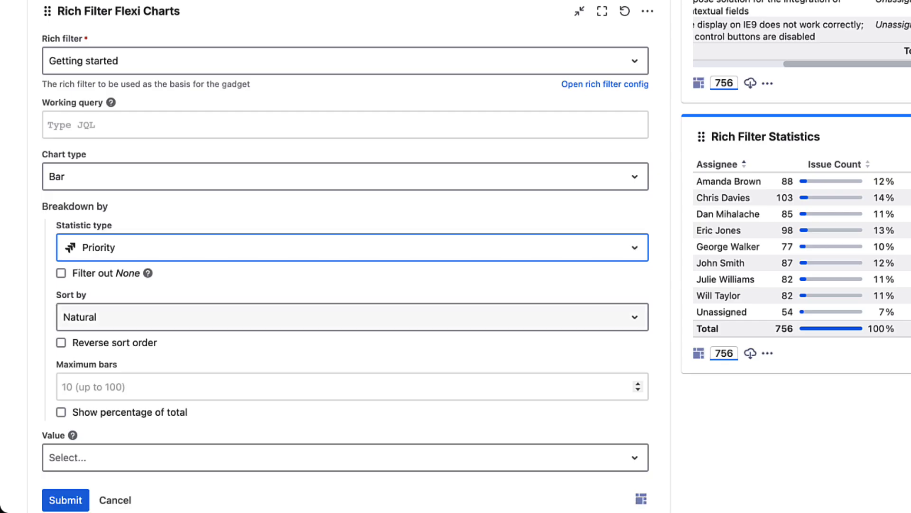
{"action": "left_click", "coordinate": [345, 458]}
{"action": "type", "text": "avg"}
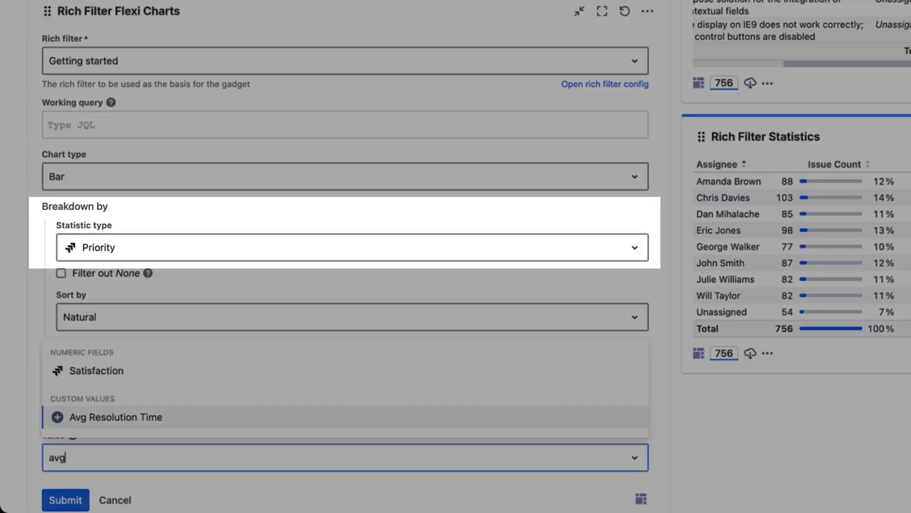
{"action": "key", "text": "Return"}
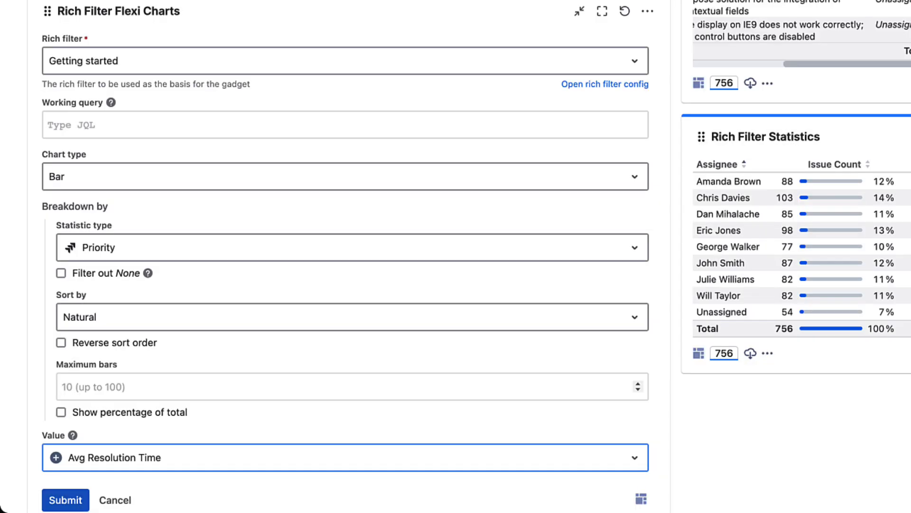
{"action": "key", "text": "Return"}
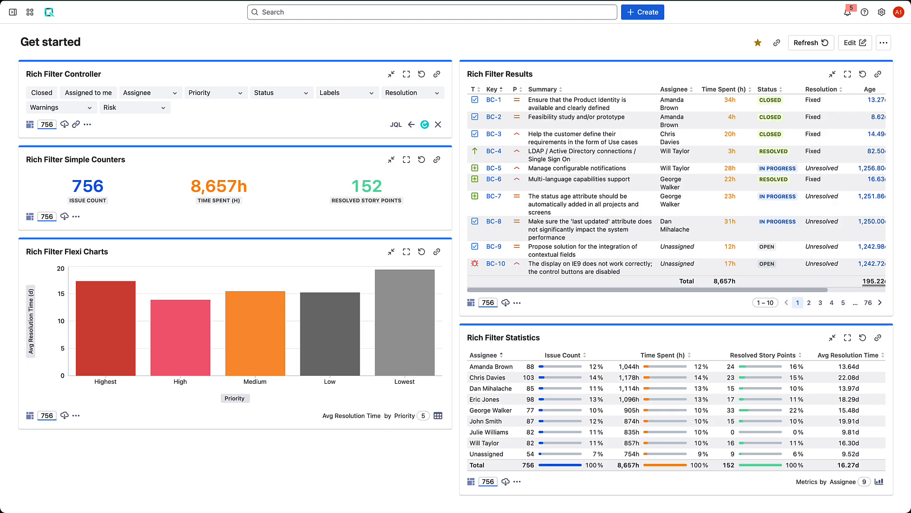
Step: Filter the dashboard's controller to Highest, High and Medium priorities and apply it
{"action": "left_click", "coordinate": [216, 92]}
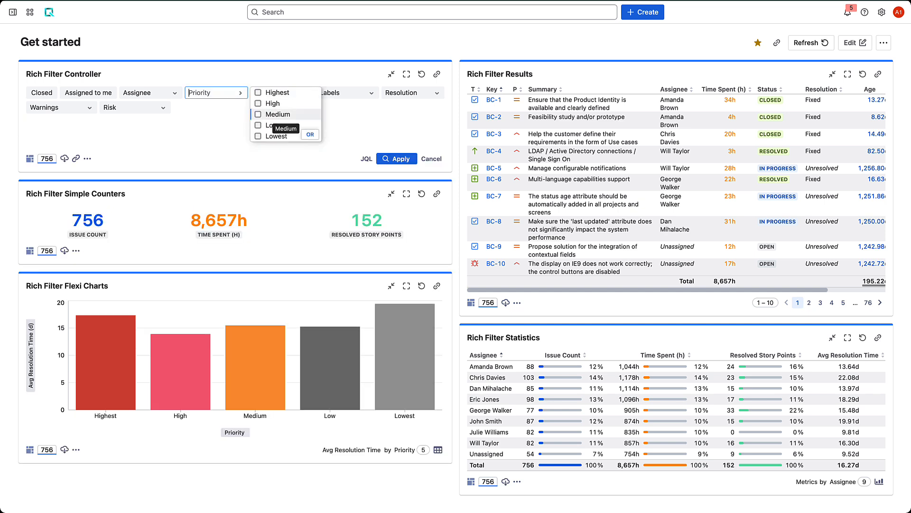
{"action": "left_click", "coordinate": [259, 114]}
{"action": "left_click", "coordinate": [258, 103]}
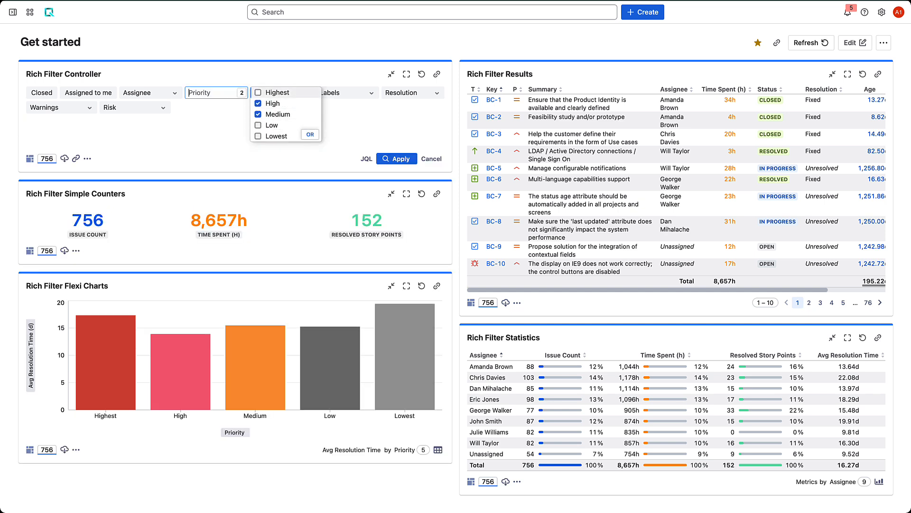
{"action": "left_click", "coordinate": [258, 93]}
{"action": "left_click", "coordinate": [397, 159]}
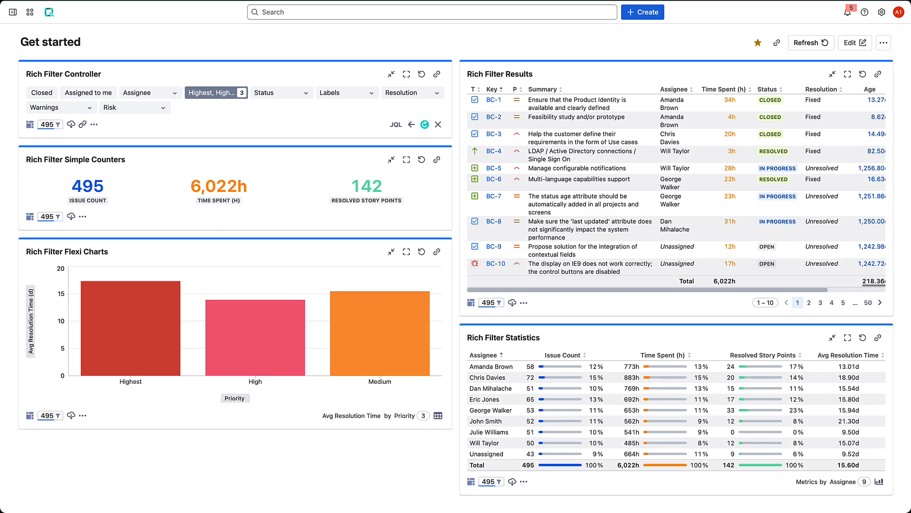